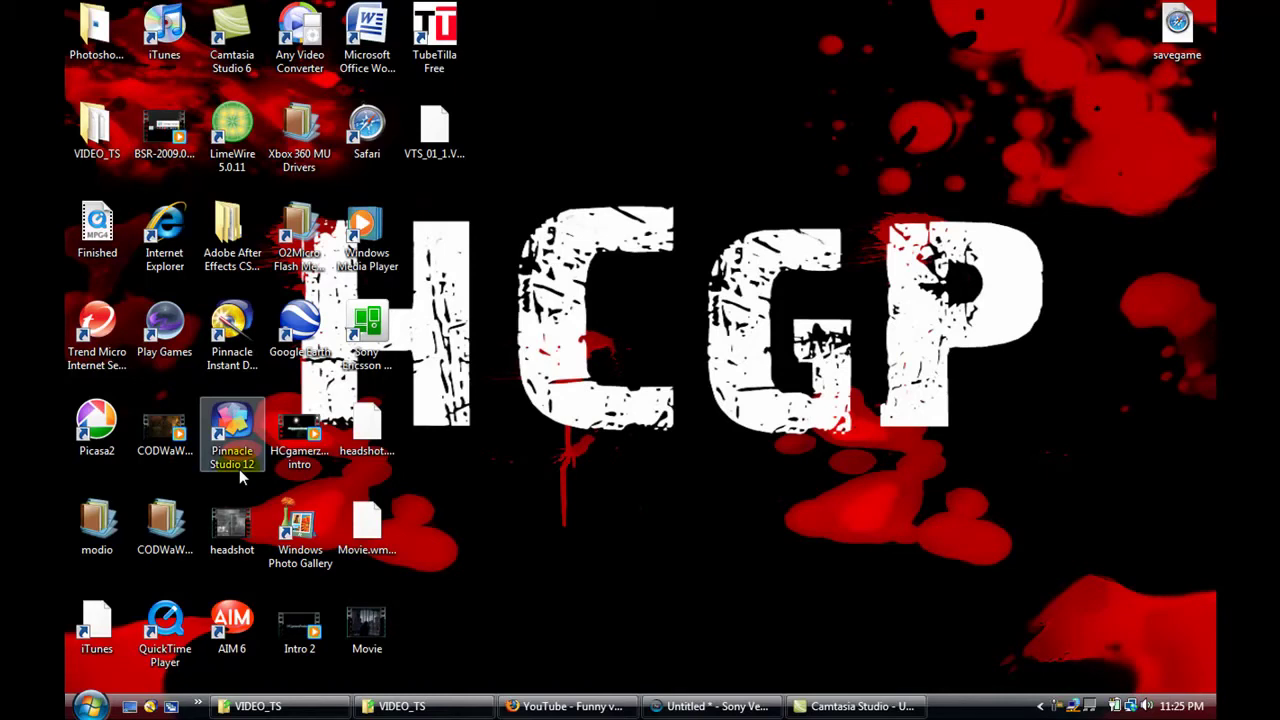
Launch Xplorer360 from the dock and show the Drive menu's Open choices.
mouse_move(610, 20)
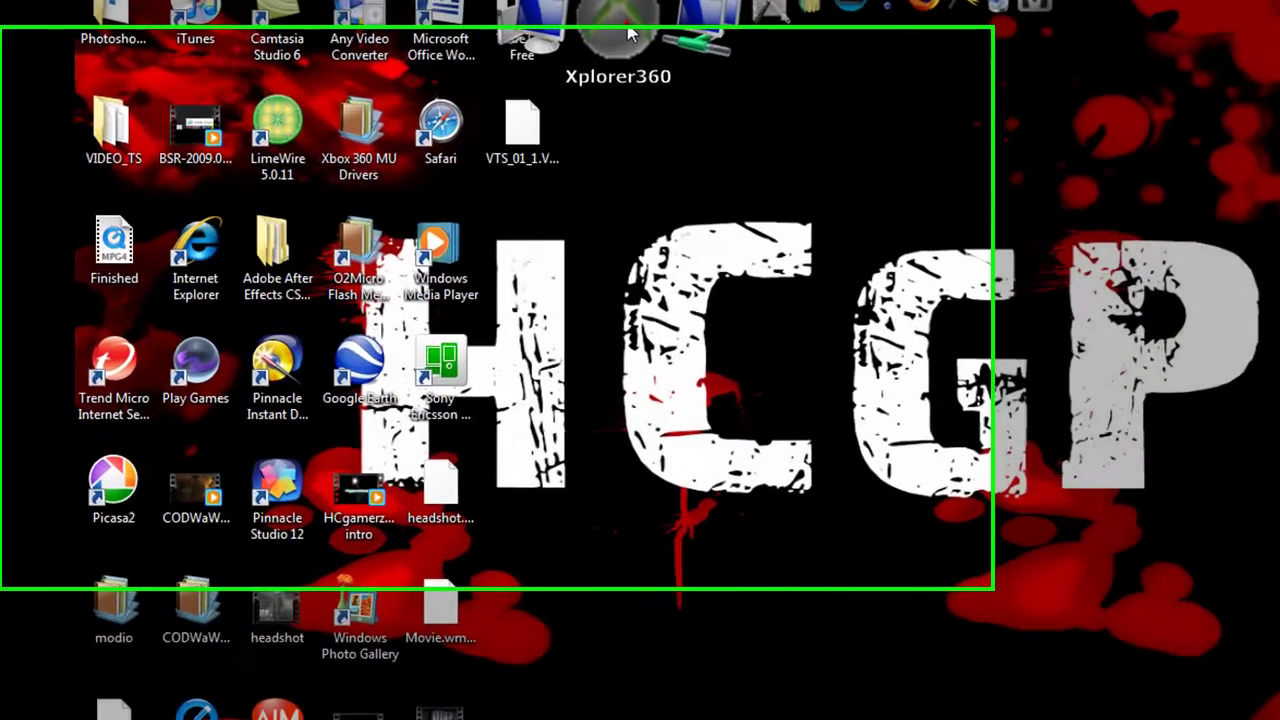
left_click(628, 35)
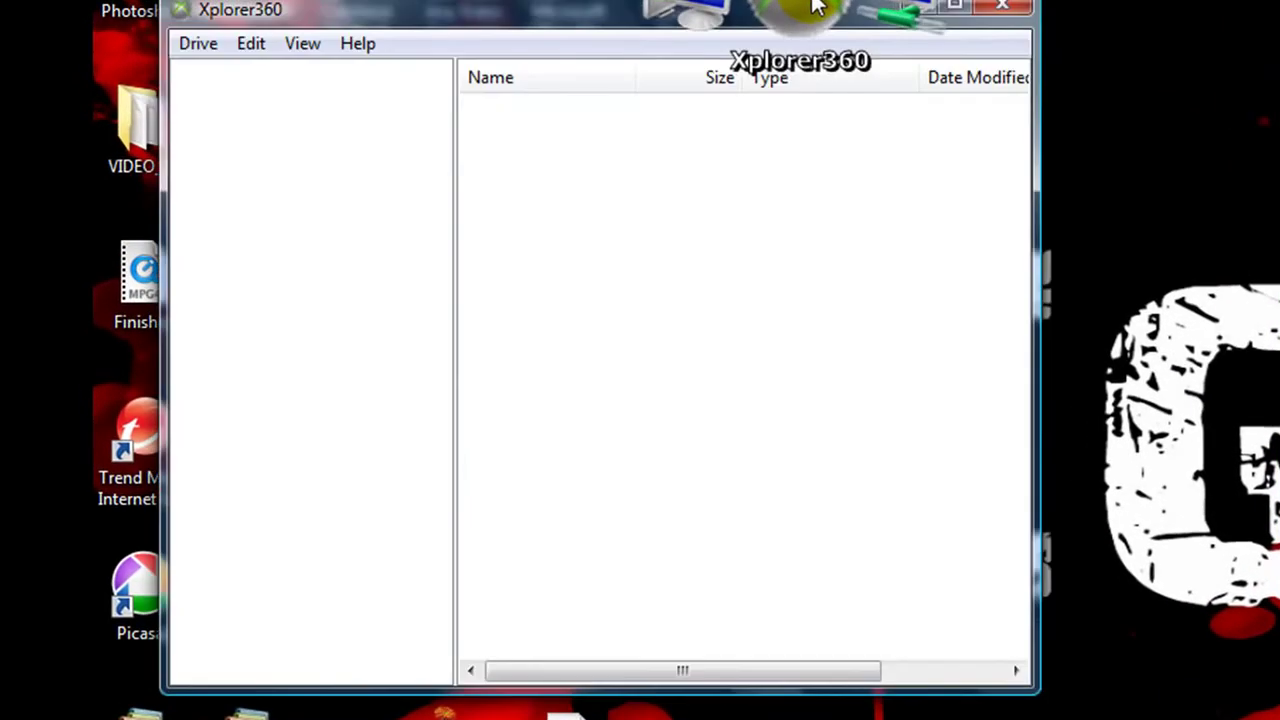
left_click(211, 52)
mouse_move(214, 74)
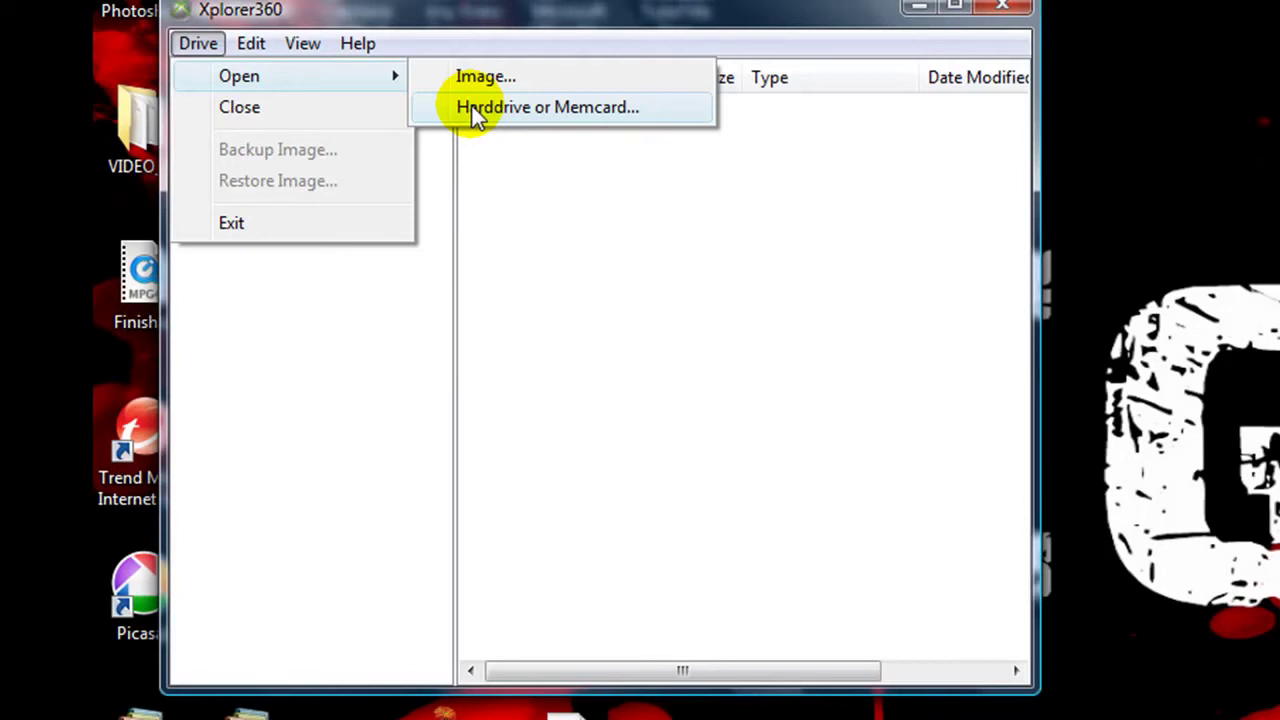
Open the memory card and browse Partition 1 > Content > E00007BB5A70BFFB > FFFE07D1 > 00010000.
left_click(475, 112)
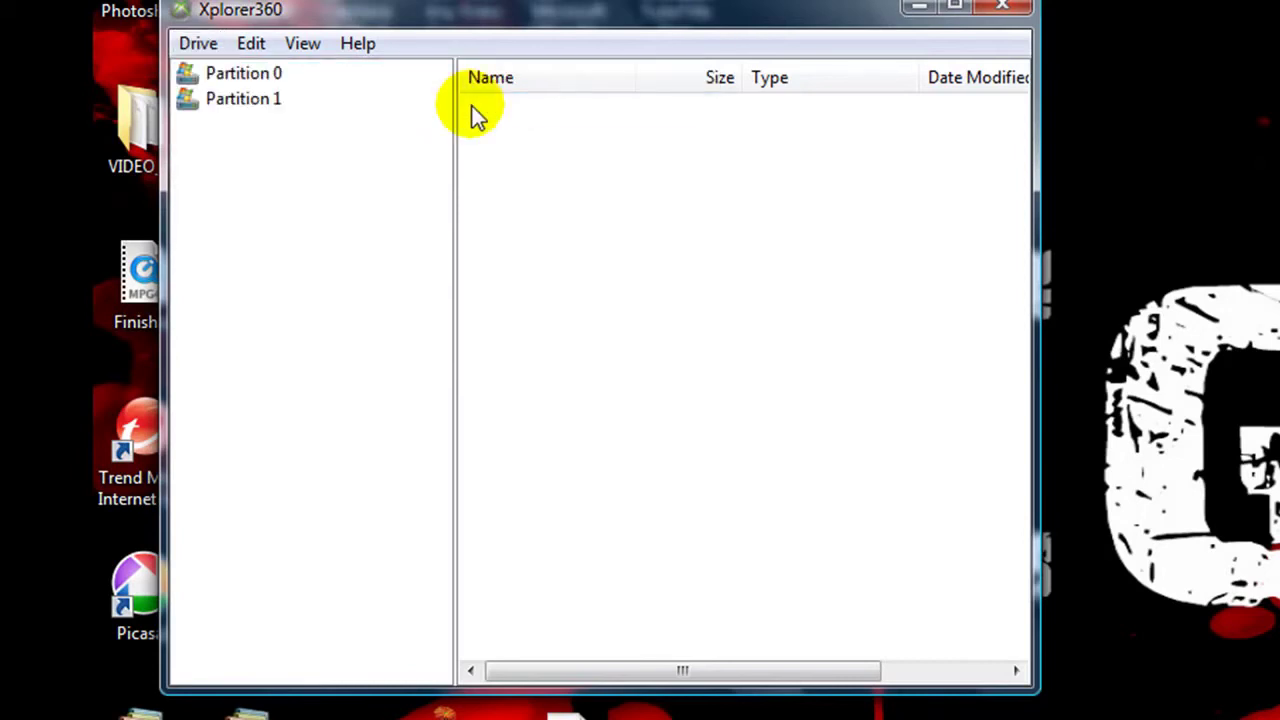
left_click(258, 100)
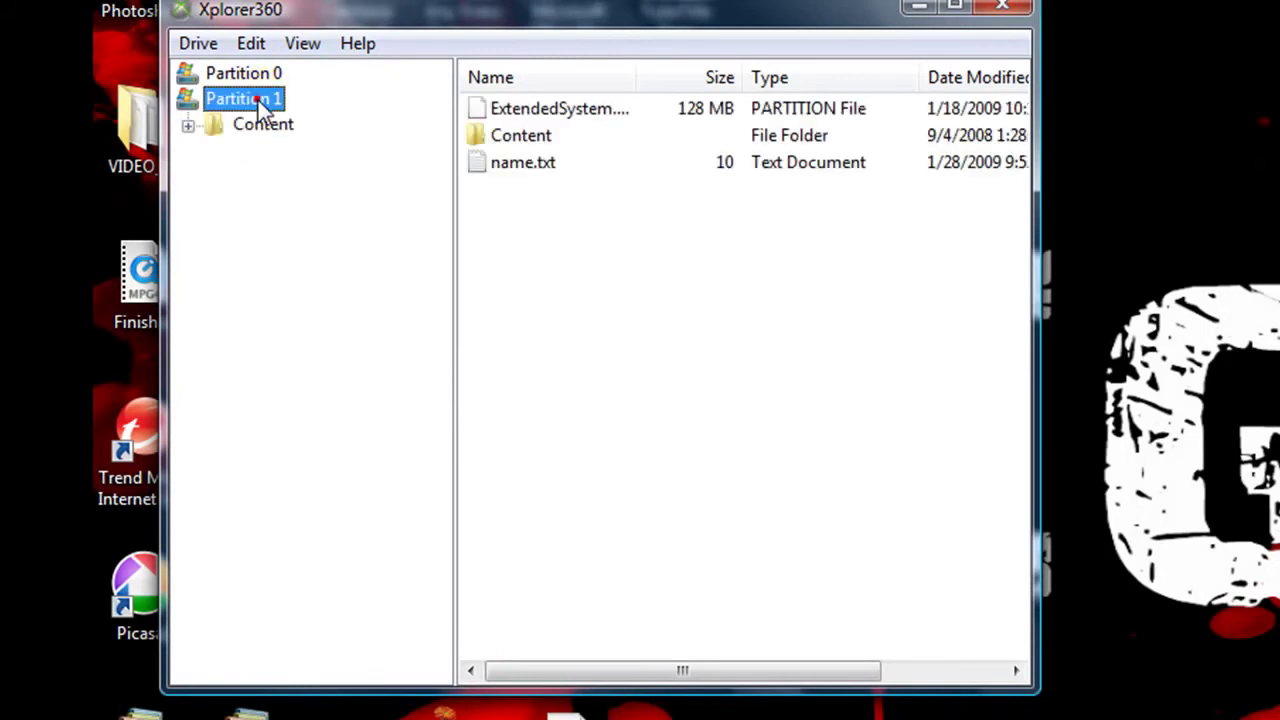
left_click(189, 126)
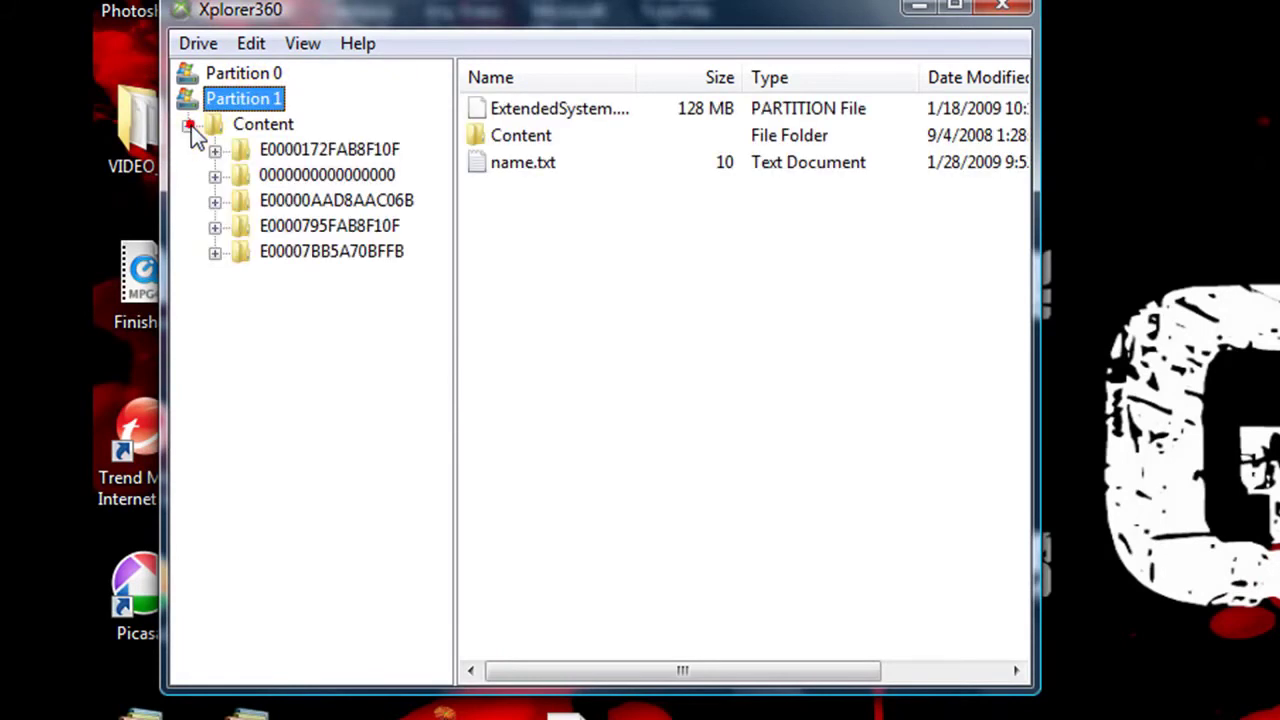
left_click(214, 255)
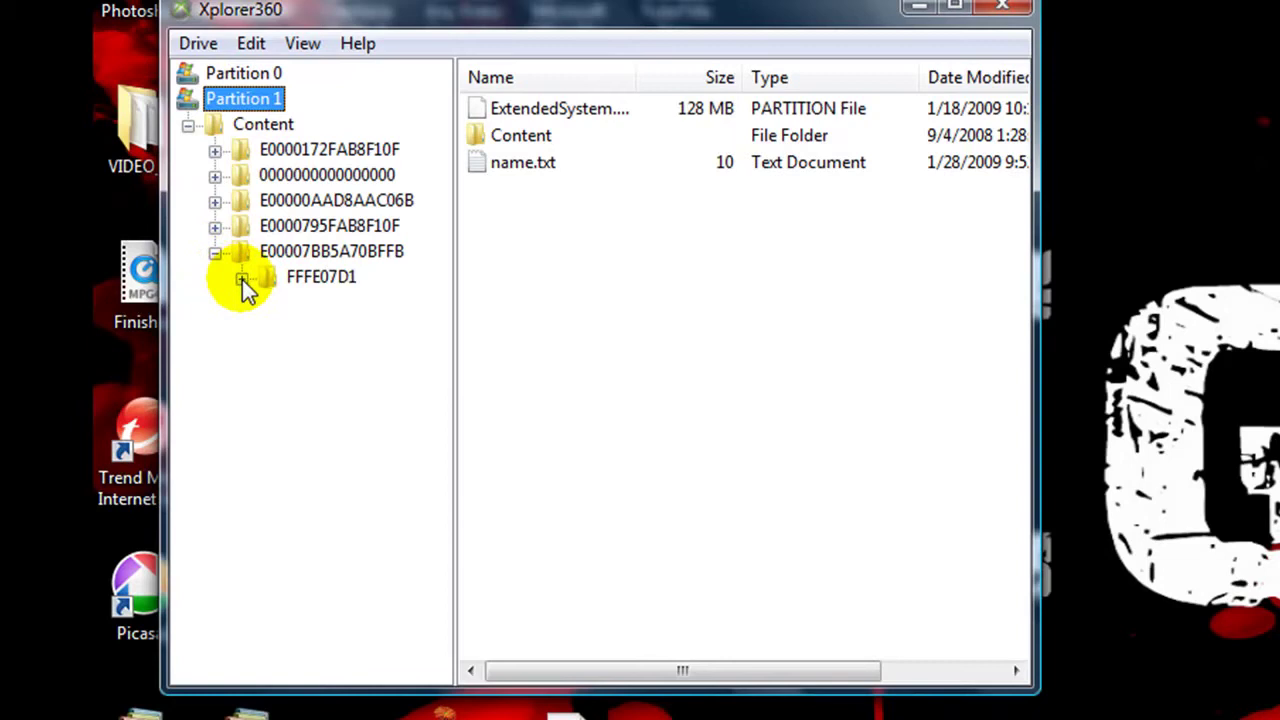
left_click(242, 279)
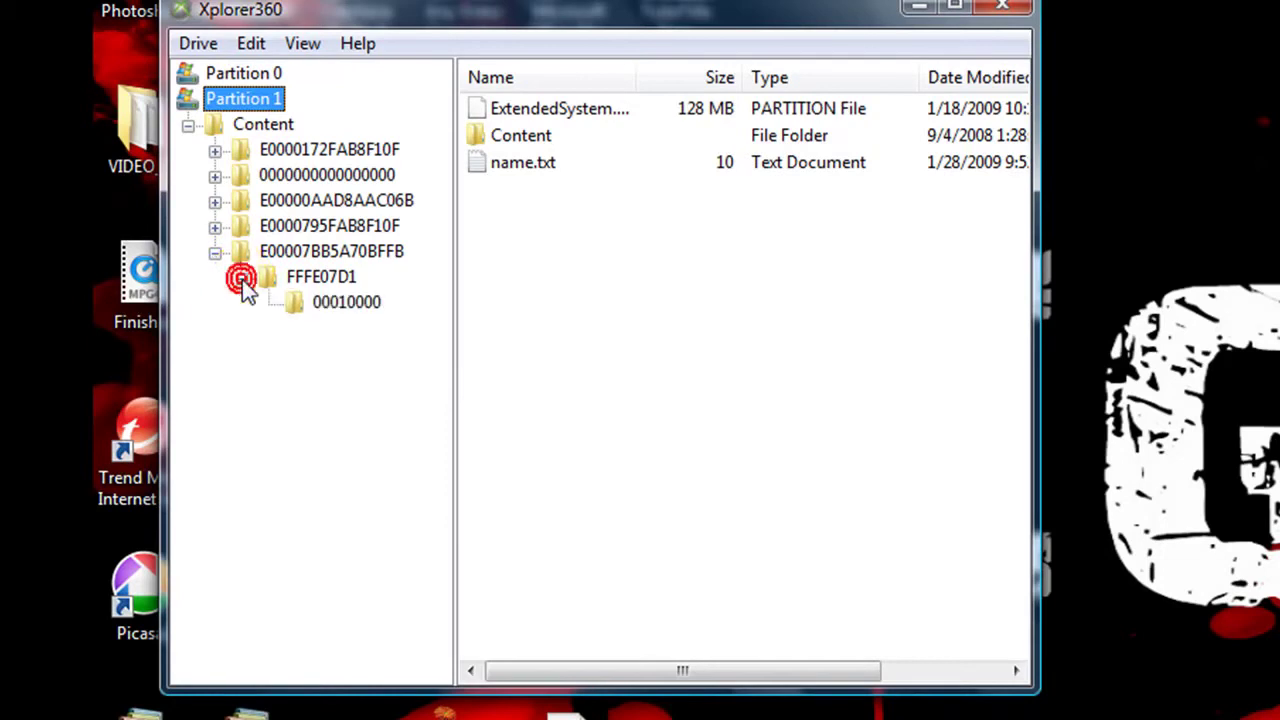
left_click(313, 301)
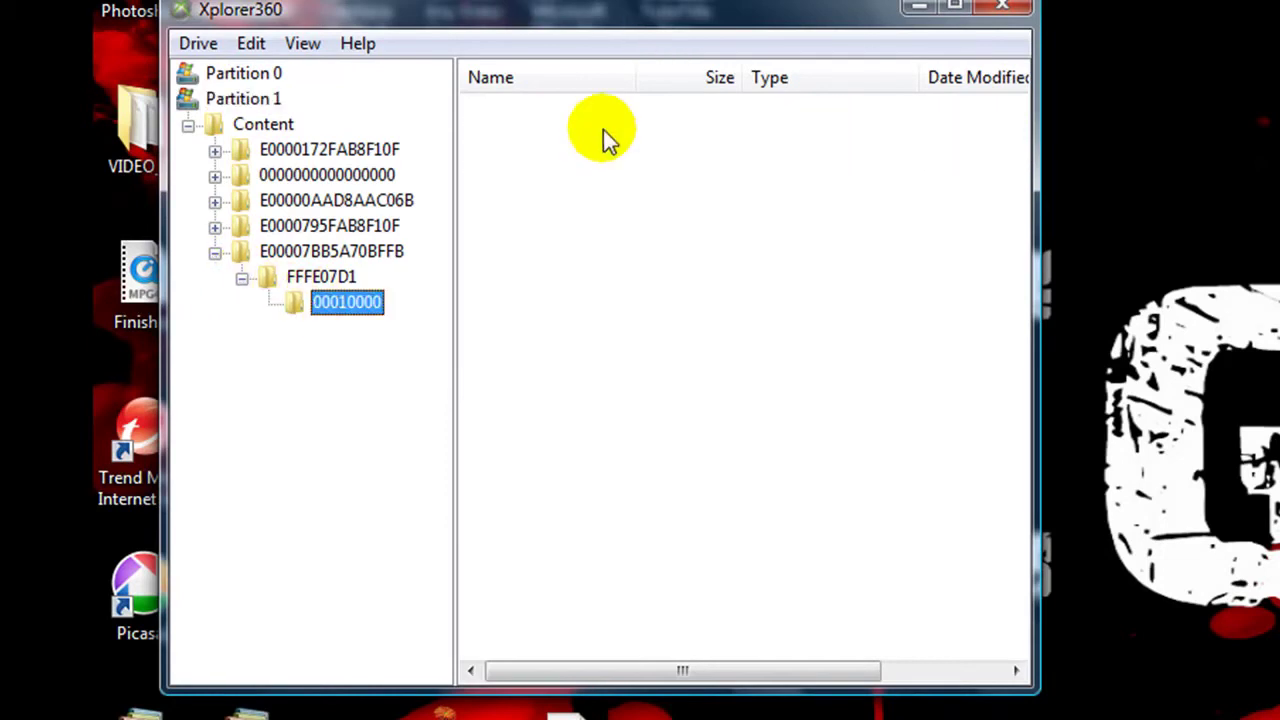
left_click(216, 254)
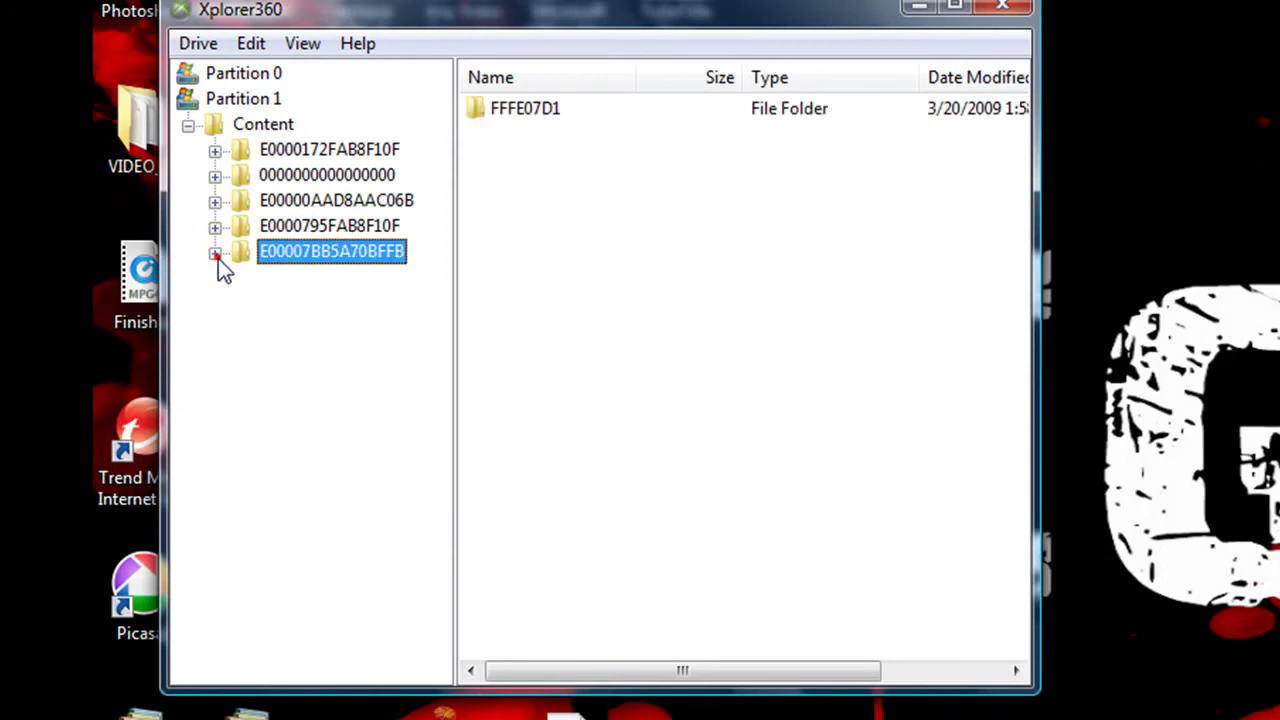
Browse E0000795FAB8F10F, checking 4541087F, then open 415607E6 > 00000001.
left_click(215, 228)
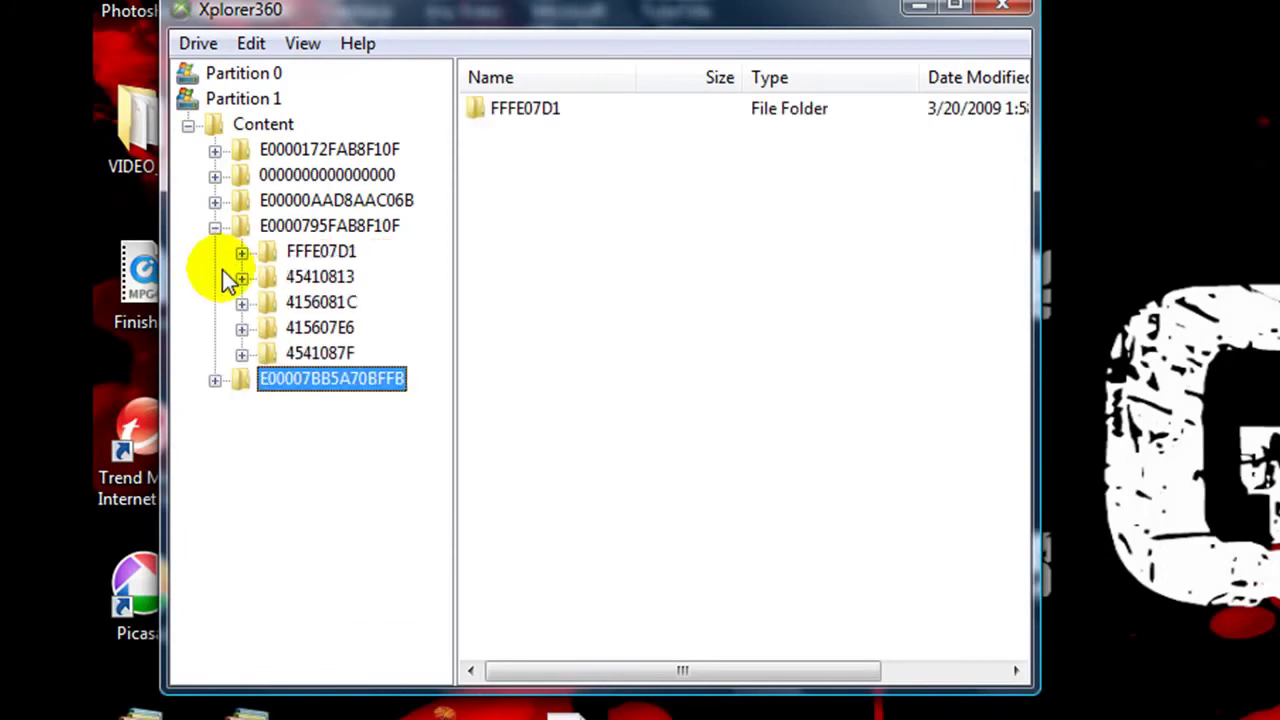
left_click(242, 355)
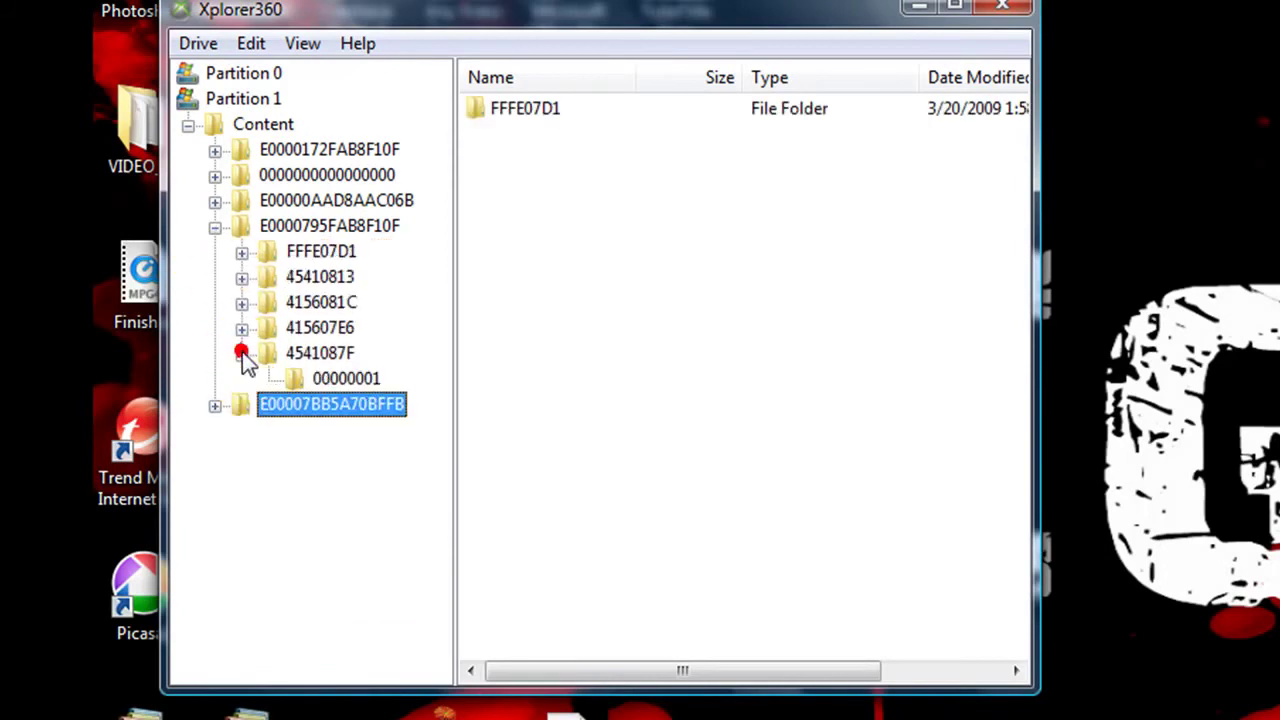
left_click(302, 378)
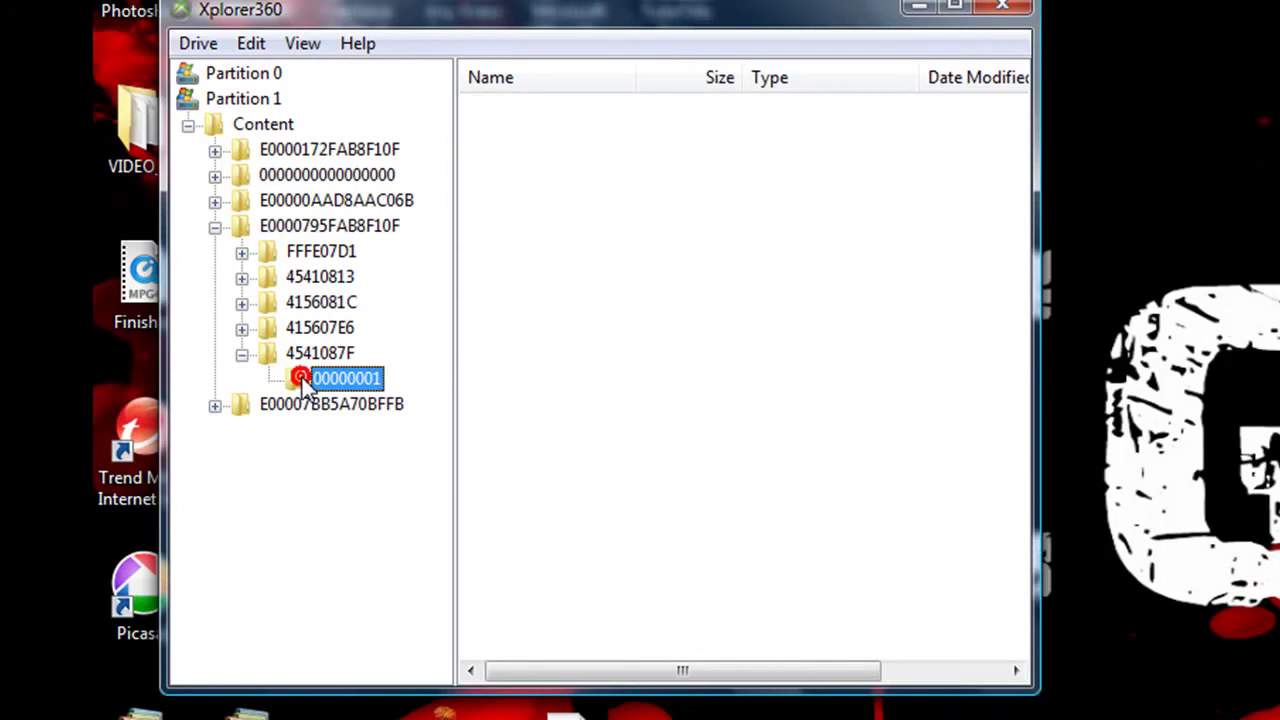
left_click(242, 353)
left_click(241, 329)
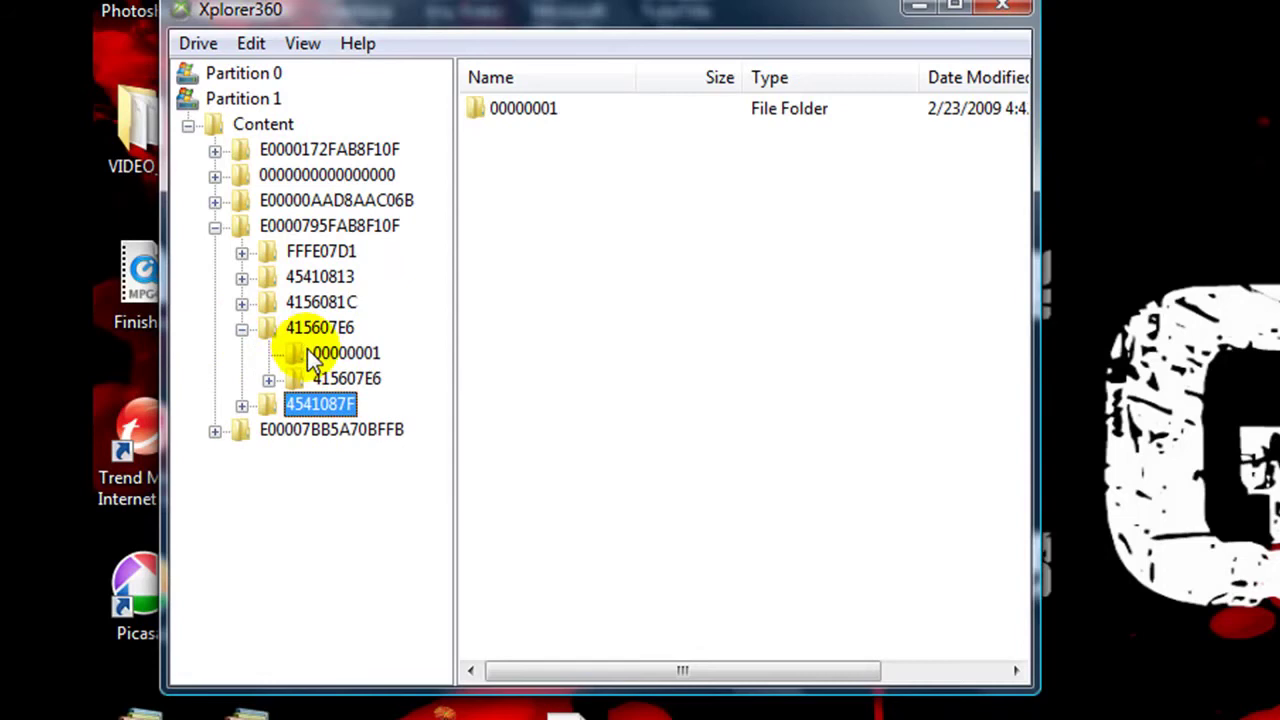
left_click(307, 351)
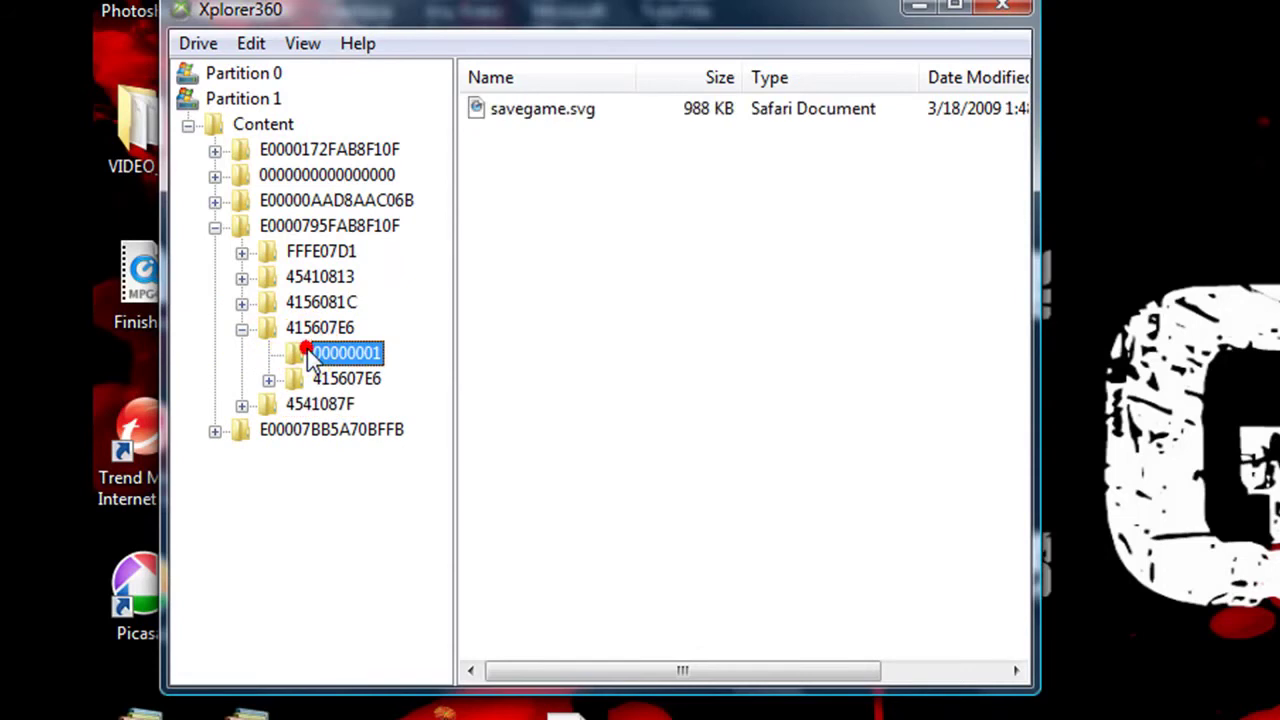
Copy savegame.svg to the desktop, replacing the older copy, then minimize Xplorer360 and start Modio.
double_click(590, 108)
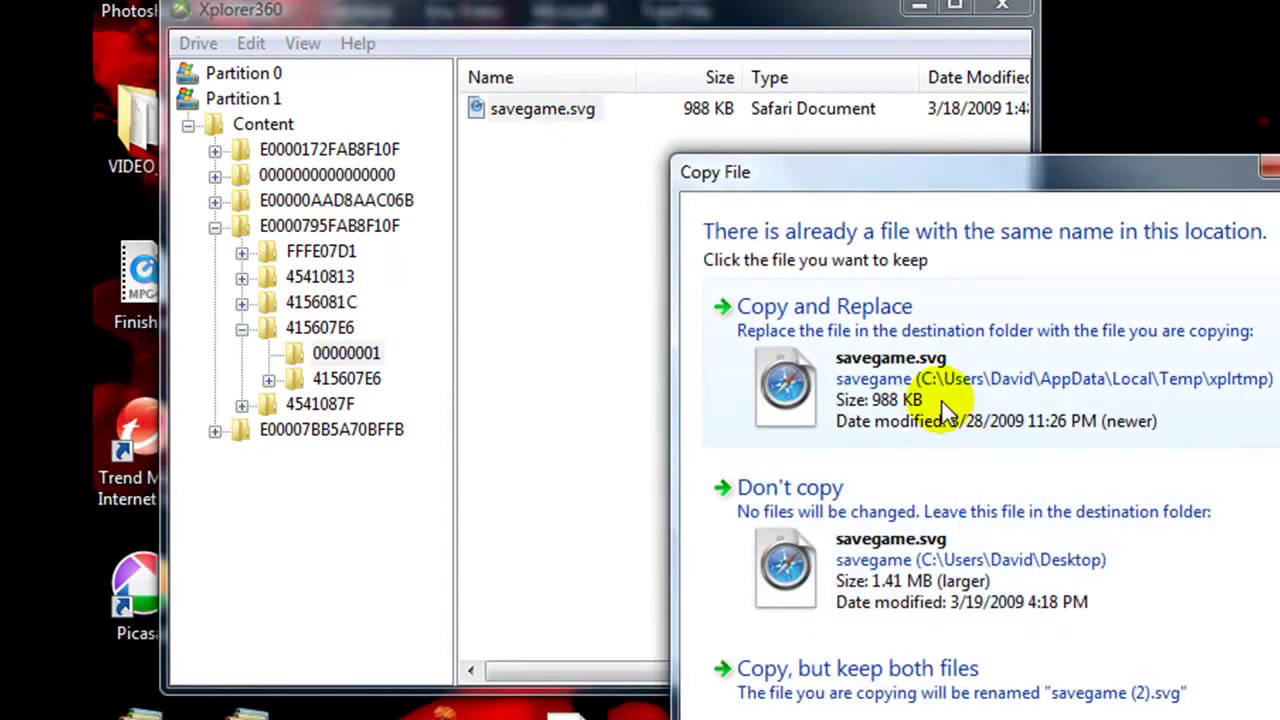
left_click(940, 396)
left_click(920, 10)
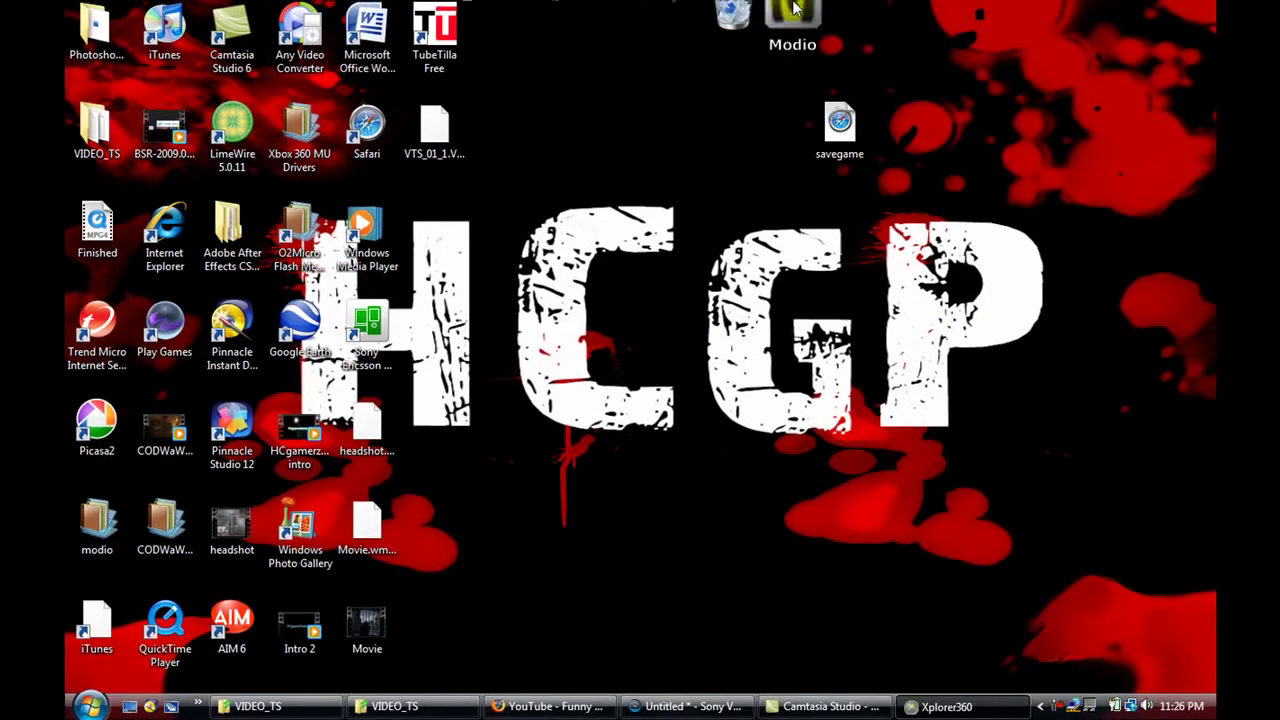
left_click(794, 30)
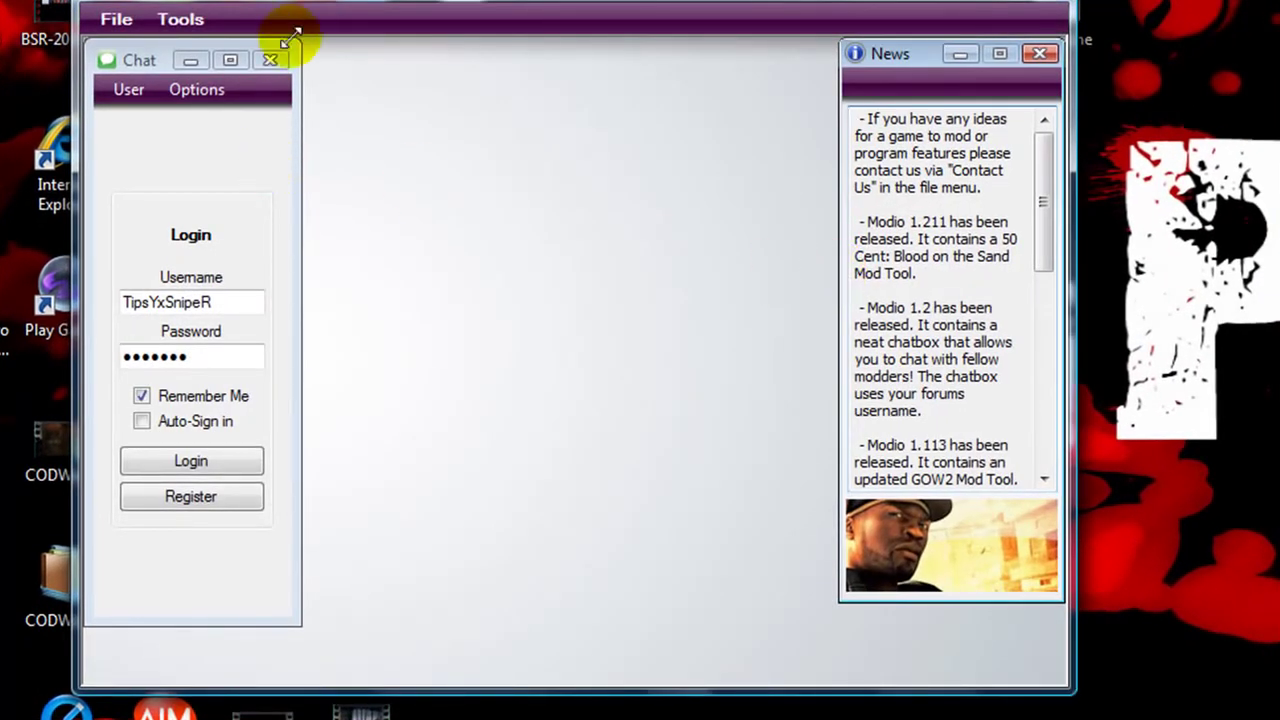
Close Modio's chat login panel and open the Call of Duty: World at War mod tool.
left_click(278, 57)
left_click(182, 19)
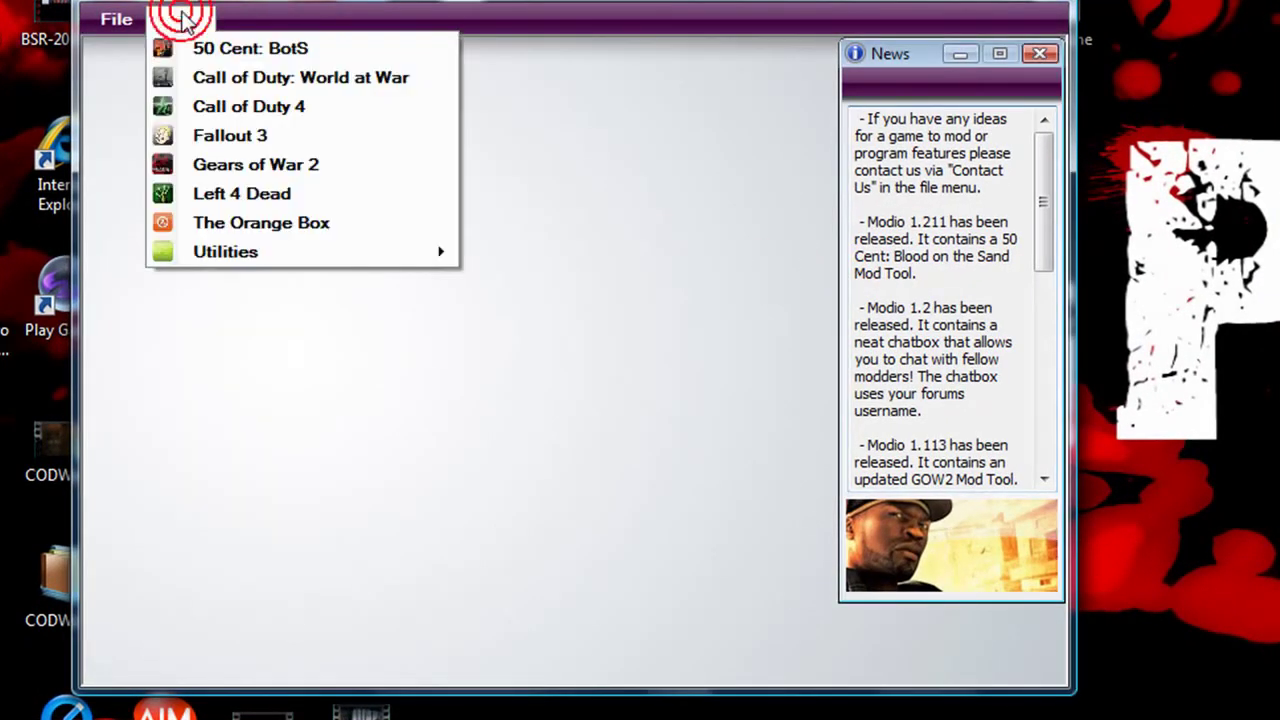
left_click(220, 89)
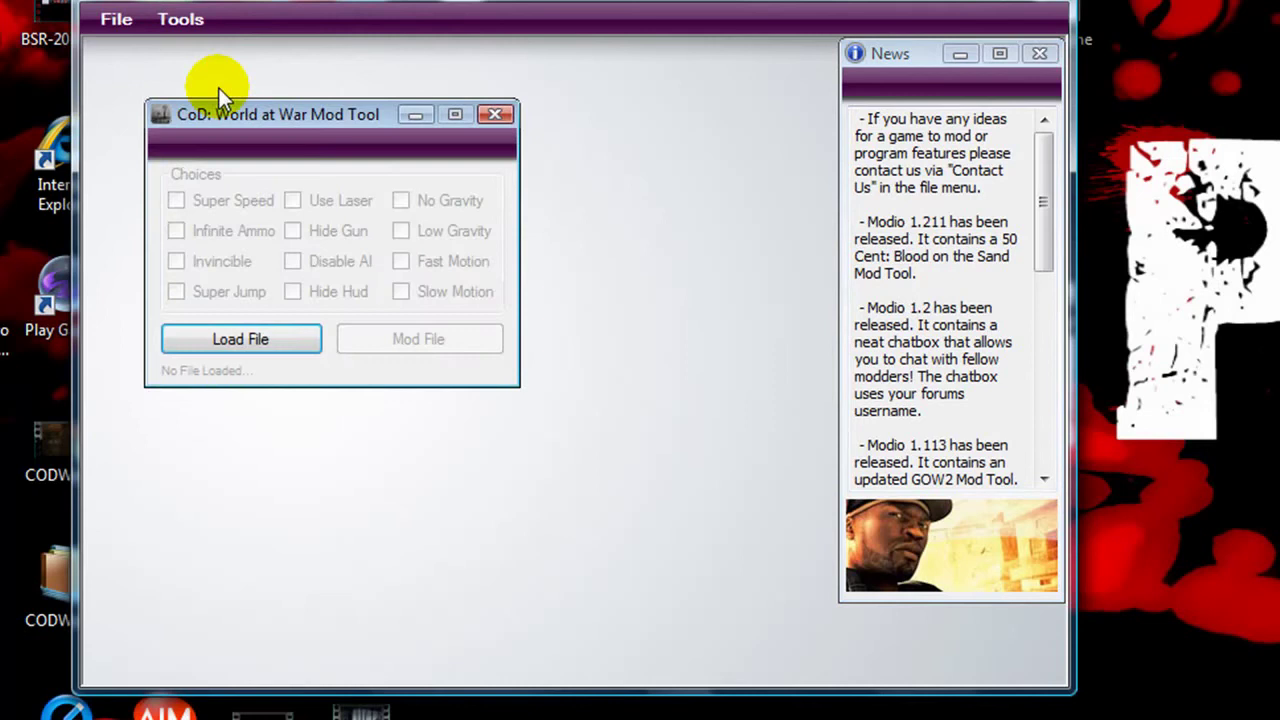
Try loading the desktop savegame, dismiss the Not Valid error, and close the tool.
left_click(234, 340)
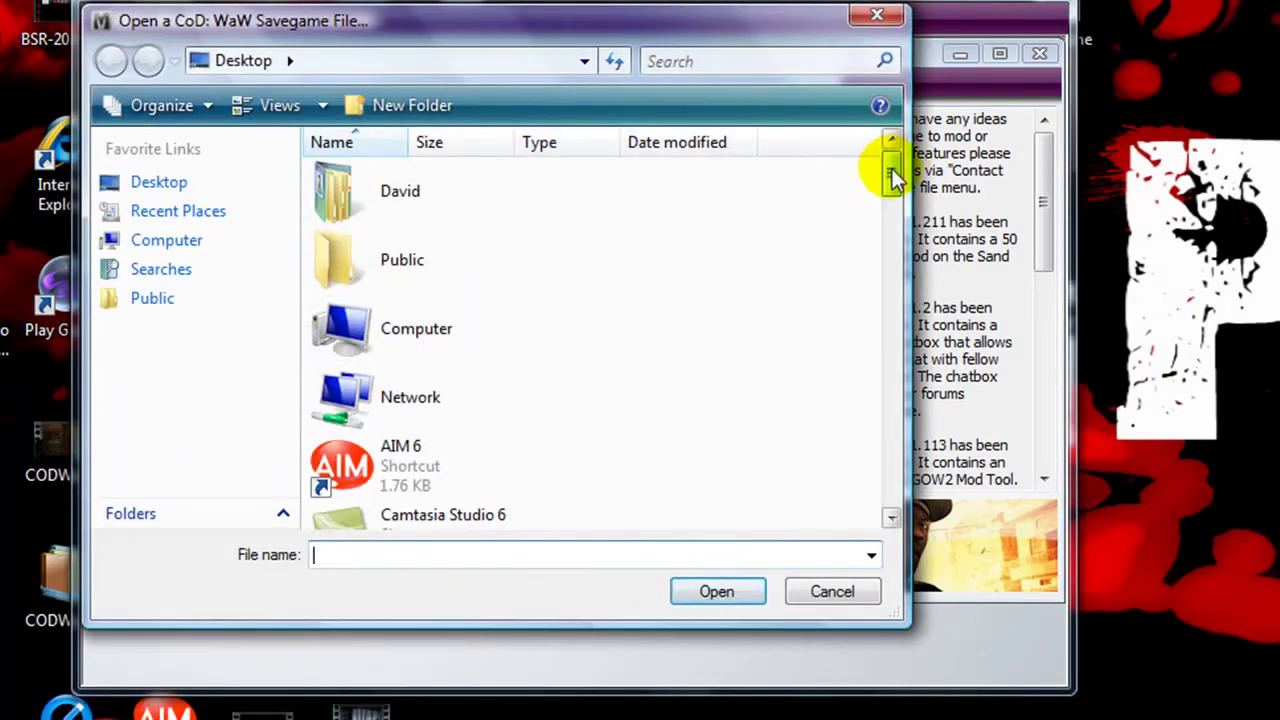
left_click_drag(891, 171, 871, 457)
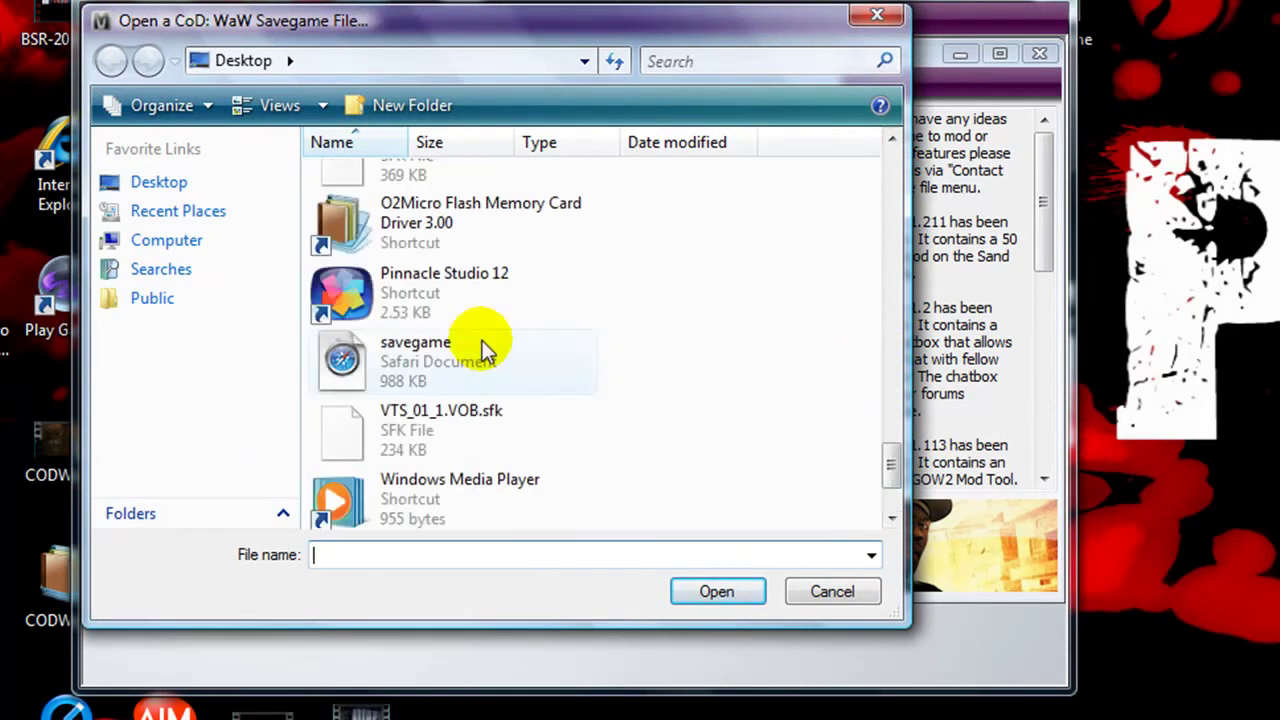
double_click(426, 351)
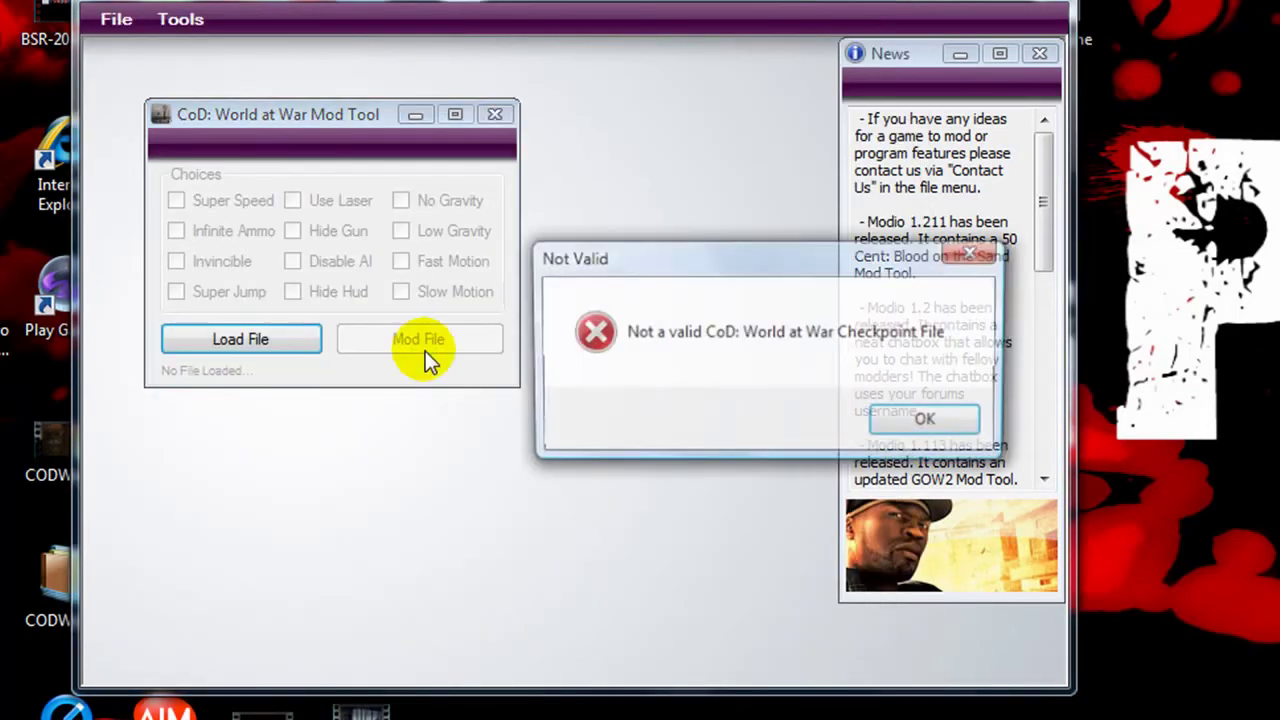
left_click(920, 422)
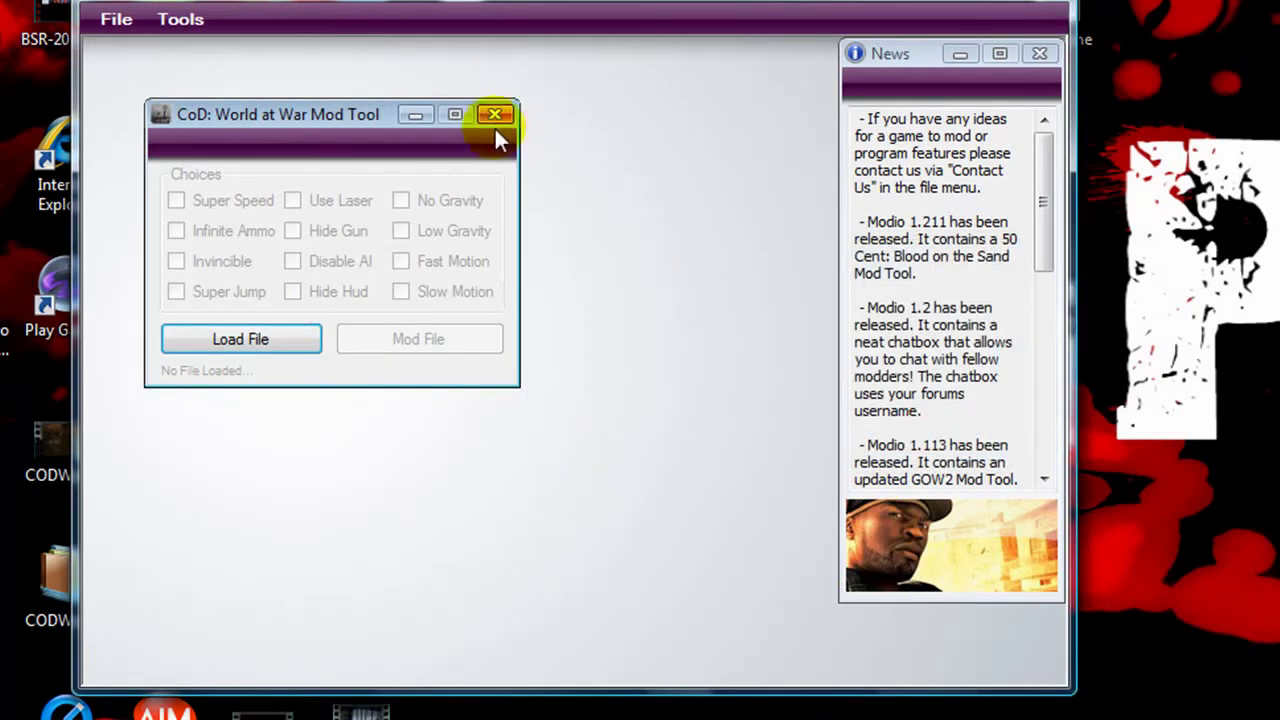
left_click(492, 116)
Load the desktop savegame.svg into the Call of Duty 4 mod tool.
left_click(184, 20)
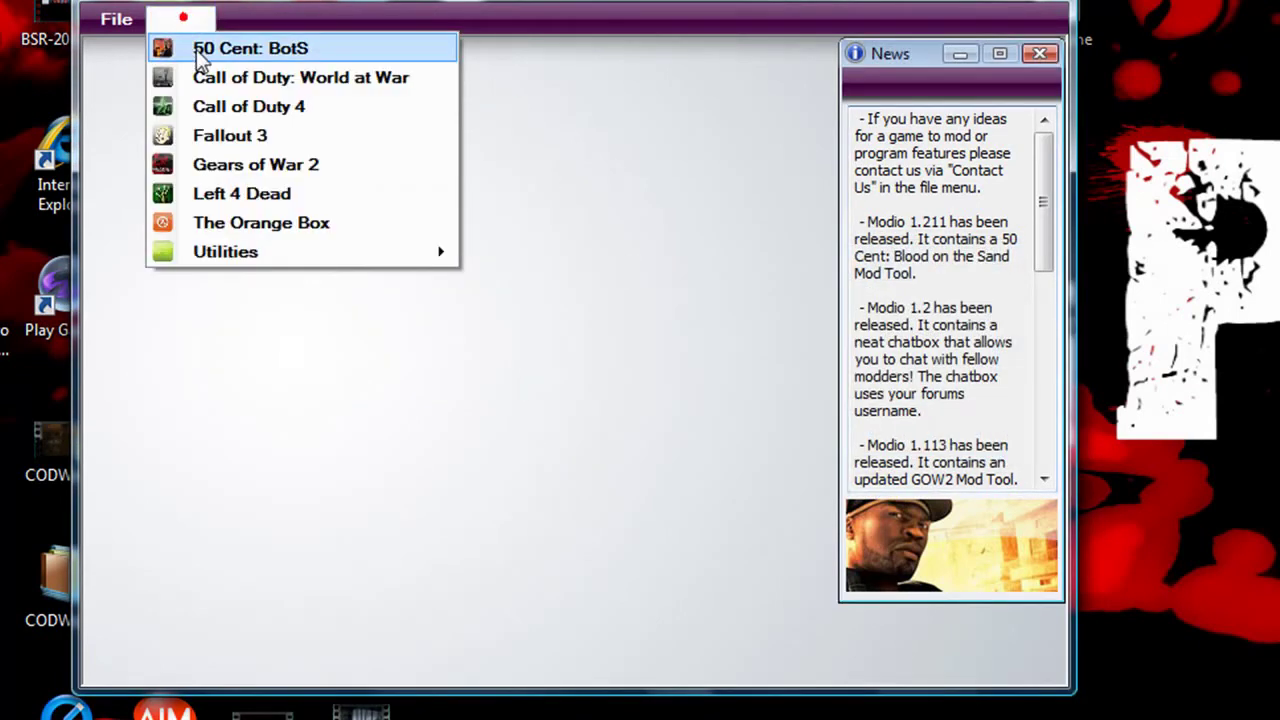
left_click(205, 110)
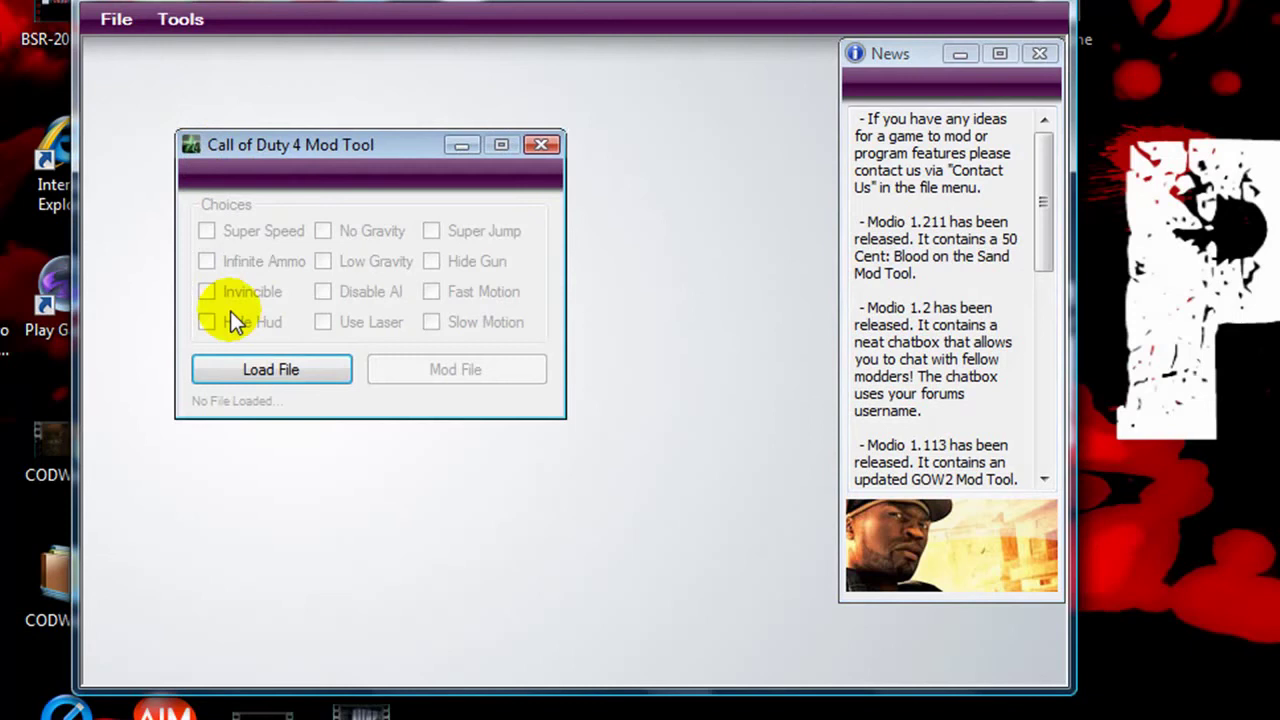
left_click(221, 373)
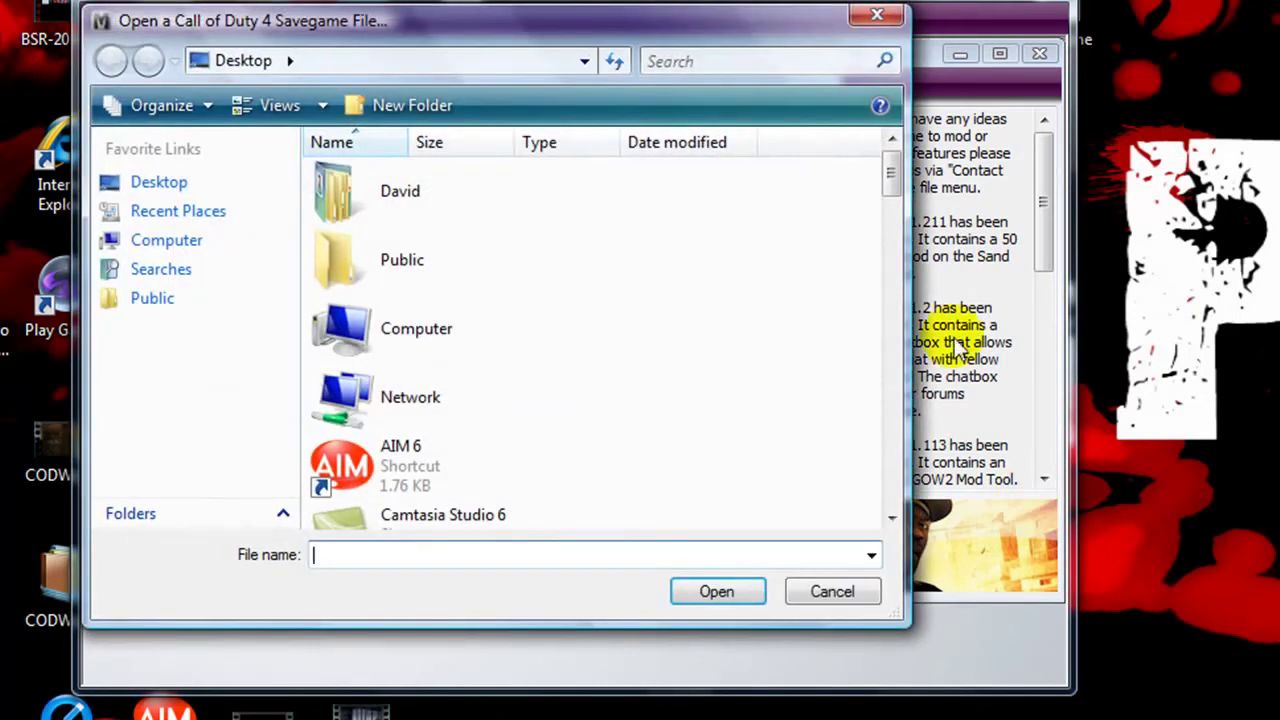
left_click_drag(890, 185, 897, 471)
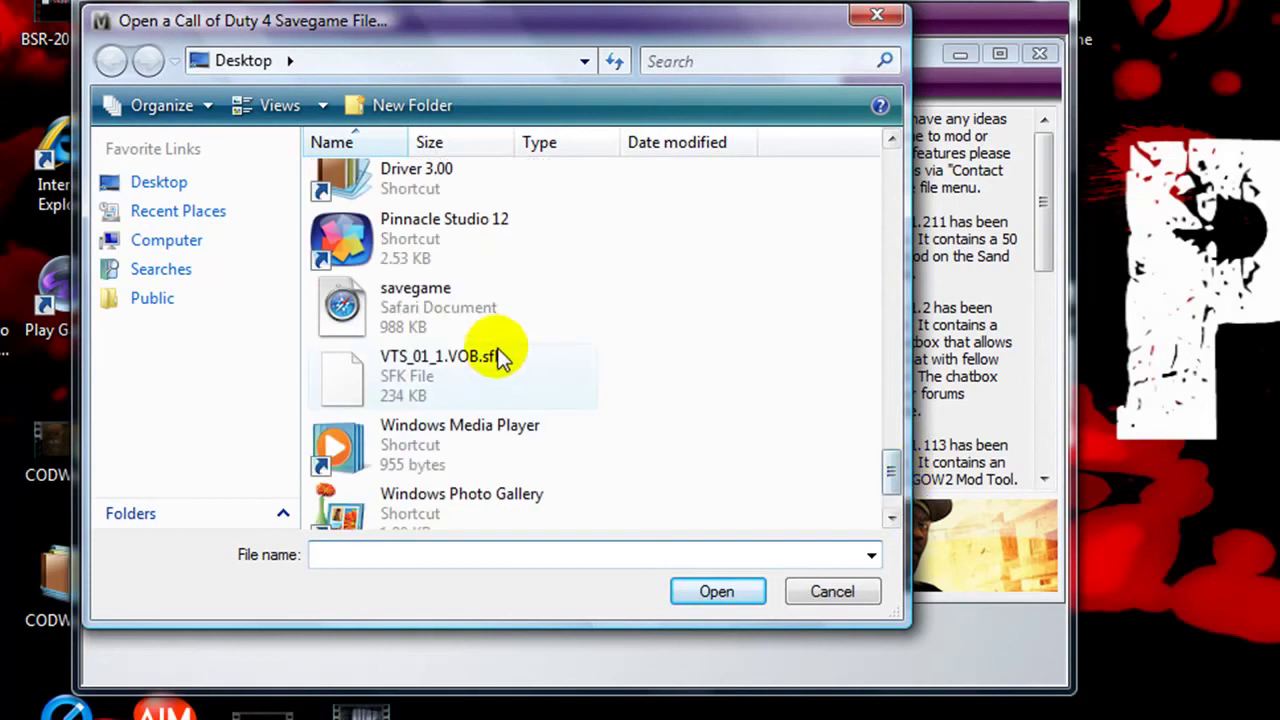
double_click(443, 298)
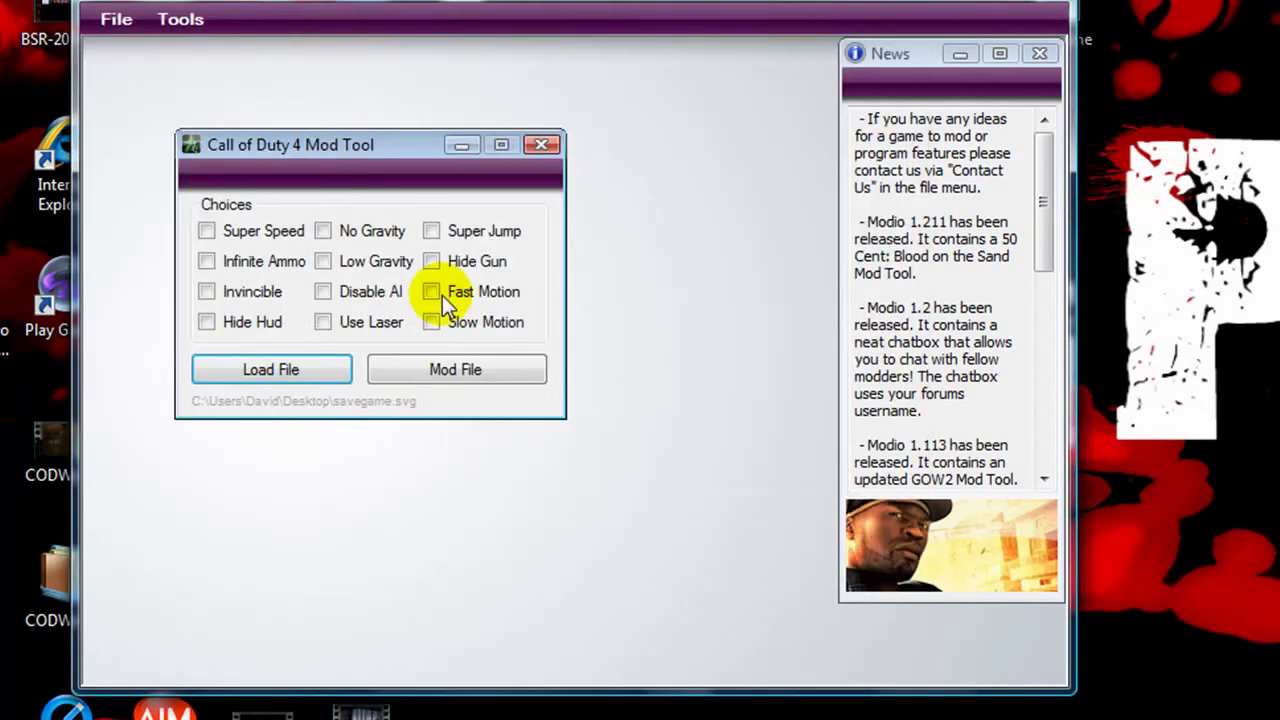
Enable Super Speed, Infinite Ammo, Invincible, Hide Hud, Use Laser and Super Jump.
left_click(203, 232)
left_click(203, 262)
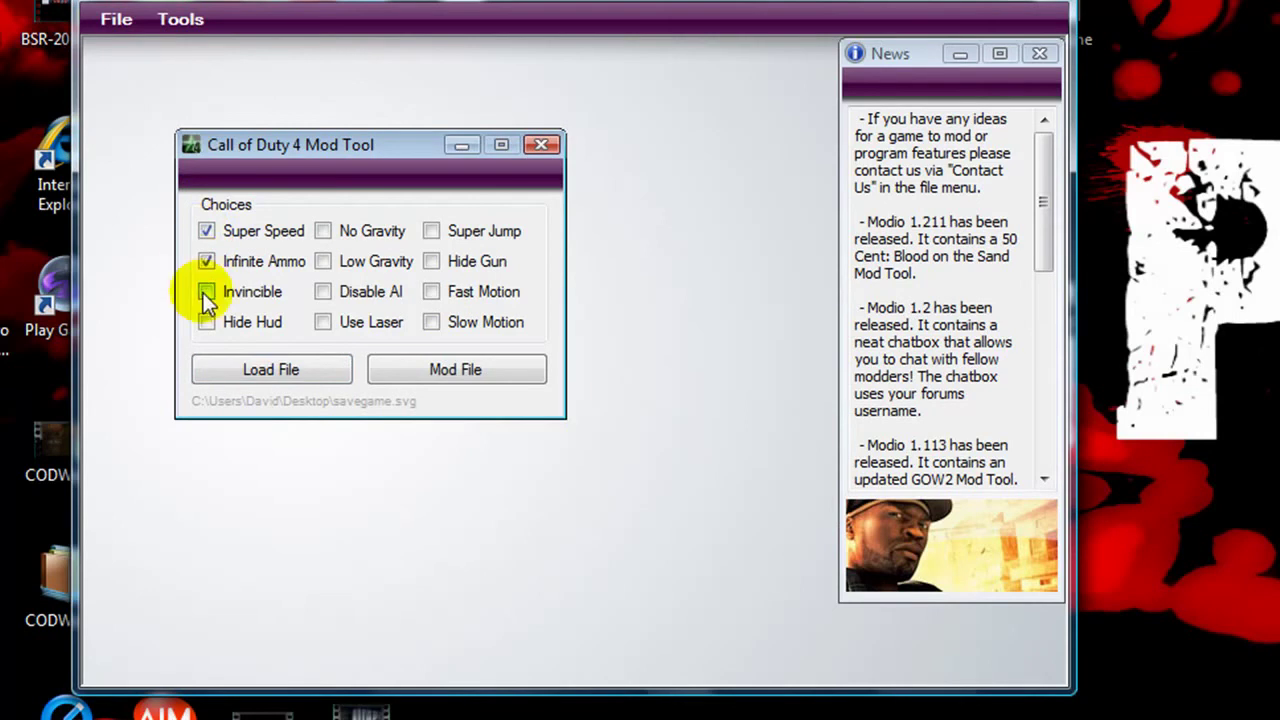
left_click(205, 294)
left_click(205, 324)
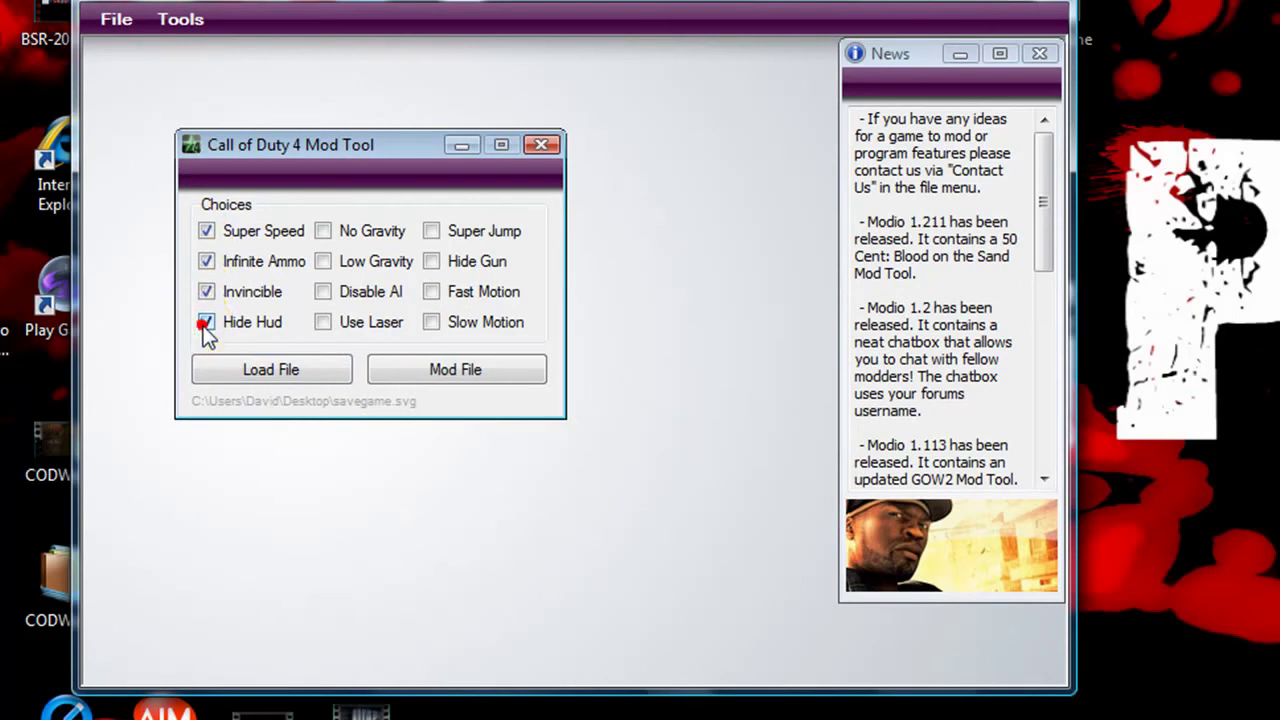
left_click(327, 233)
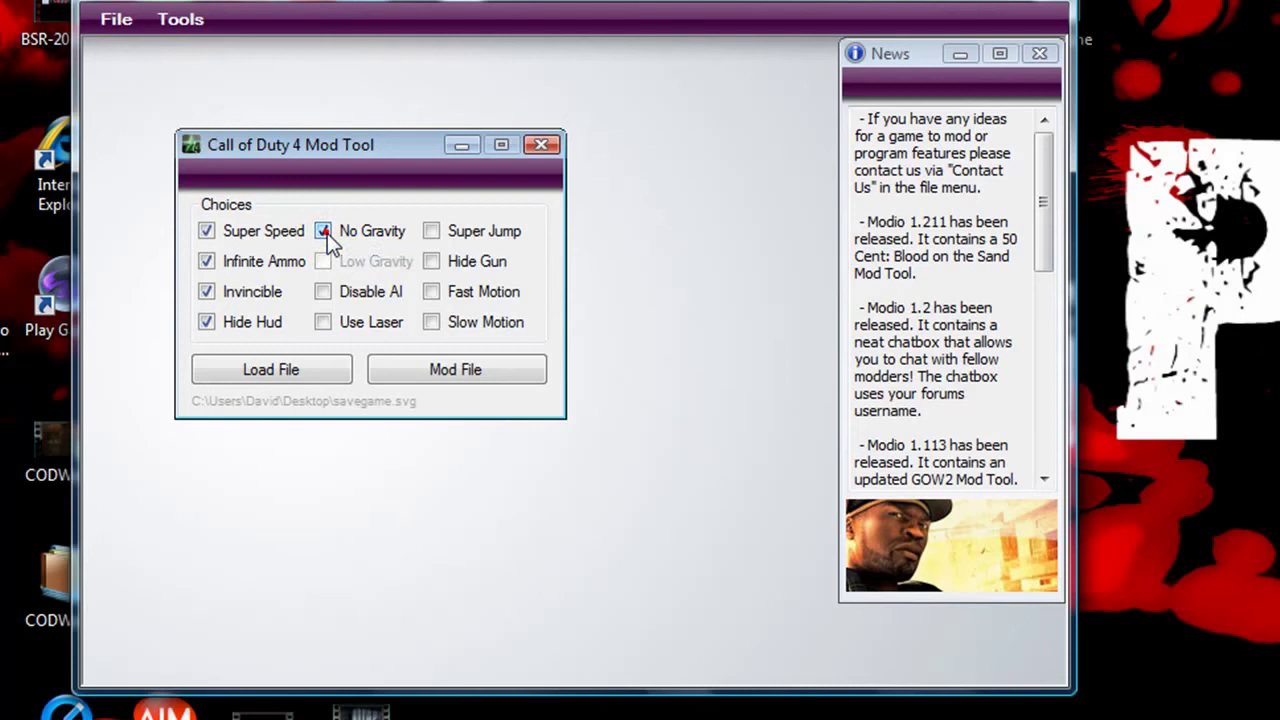
left_click(327, 233)
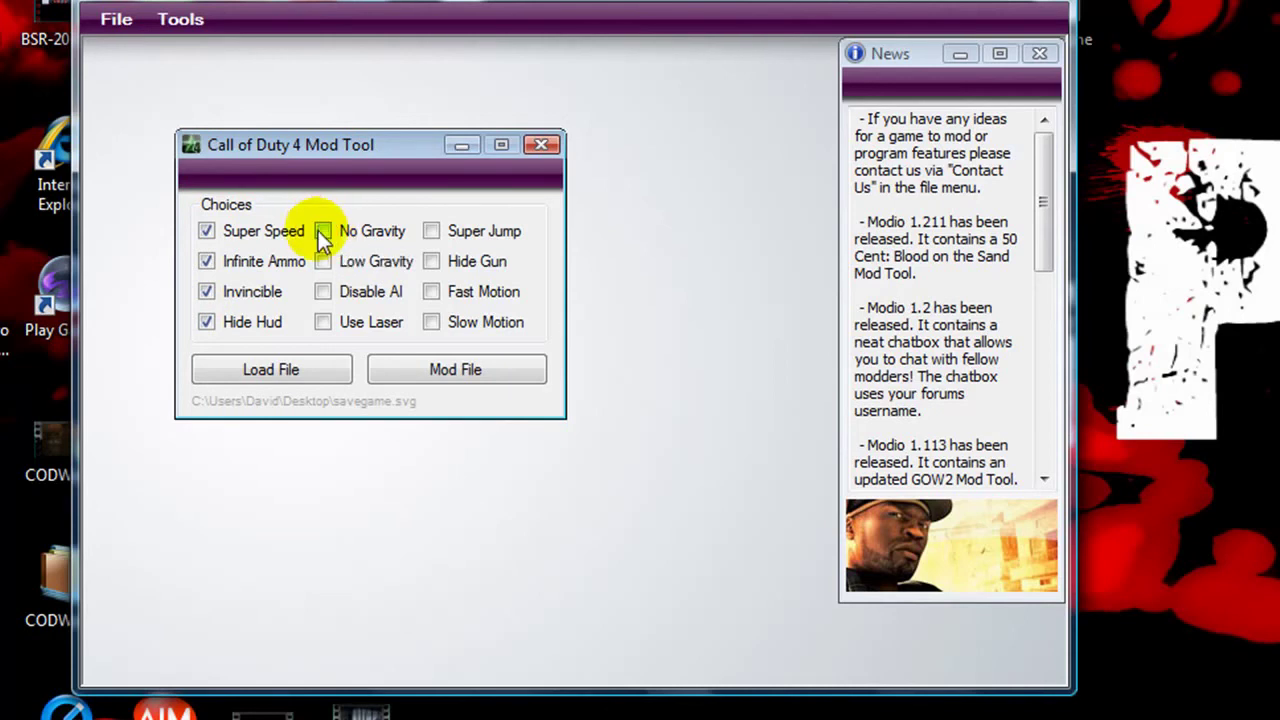
left_click(323, 292)
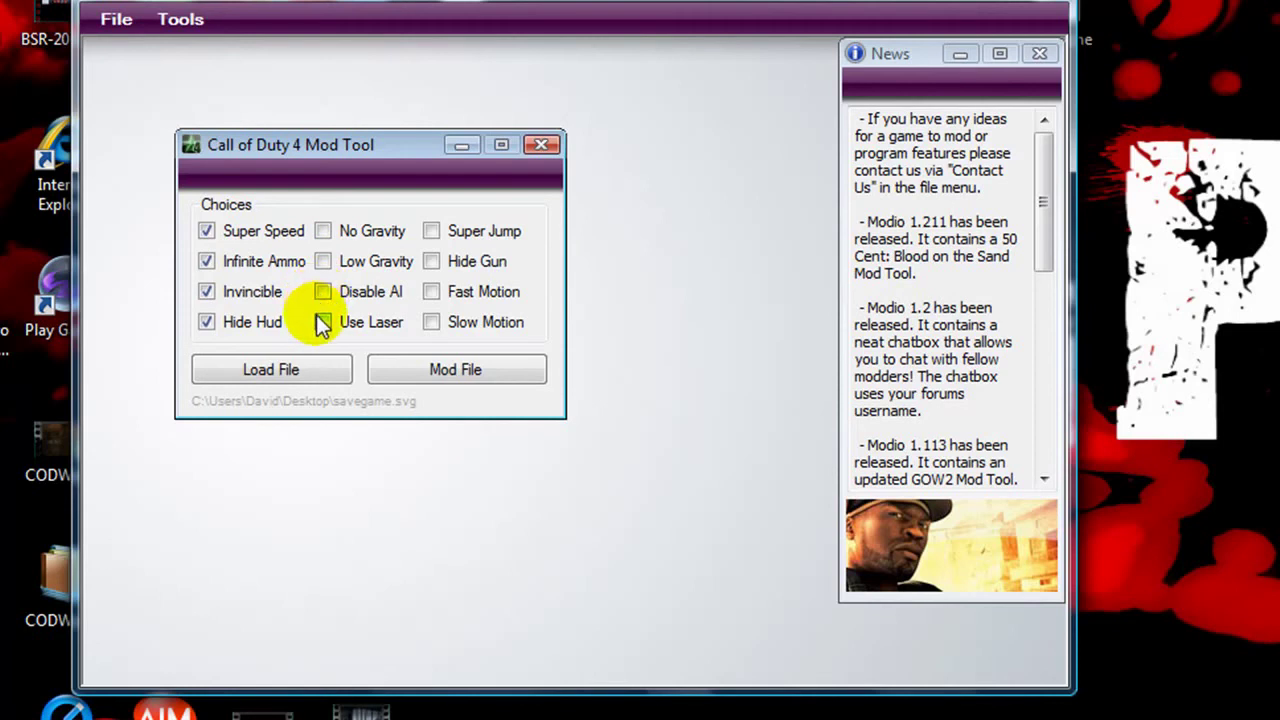
left_click(320, 324)
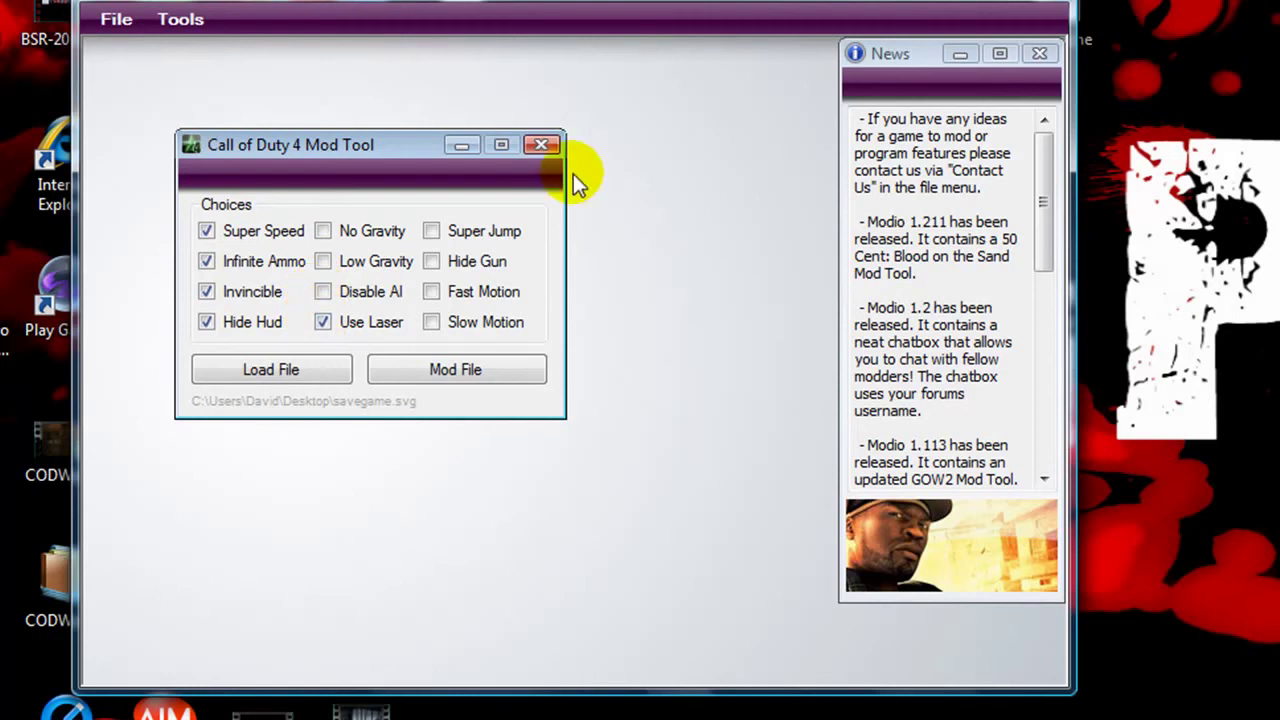
left_click(433, 232)
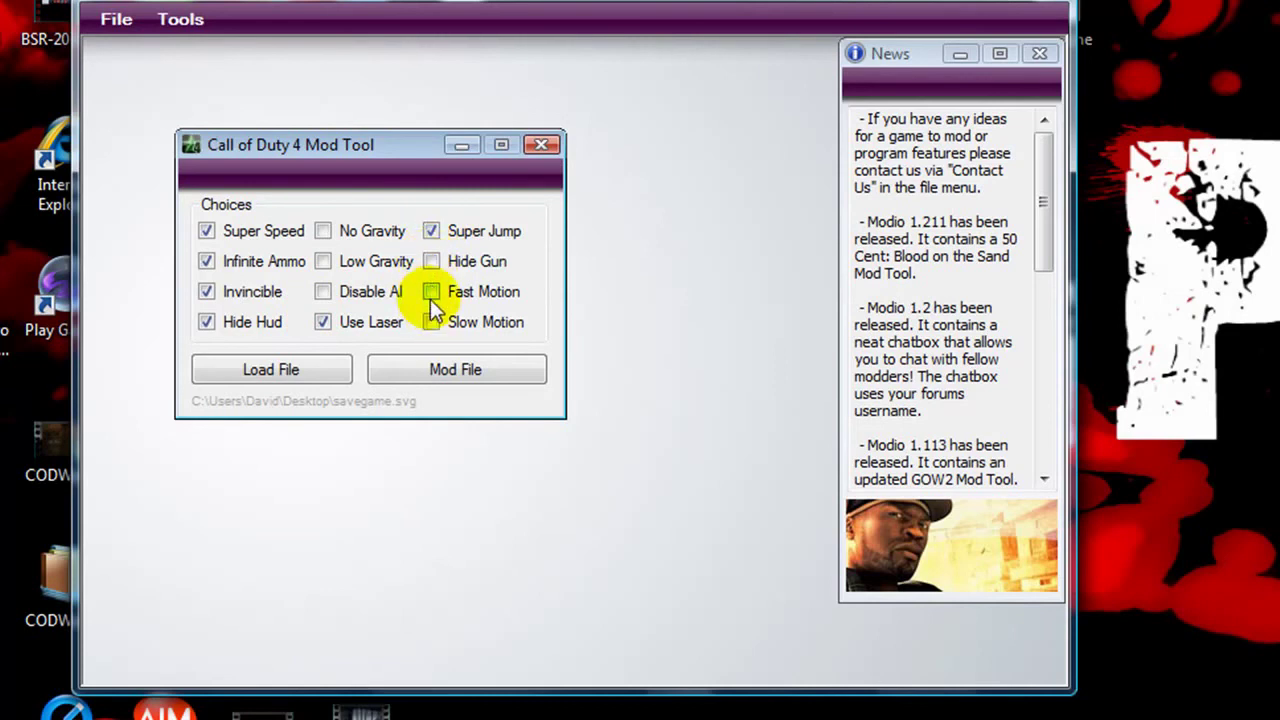
Apply the mods to rehash and resign the savegame, then minimize Modio.
left_click(485, 365)
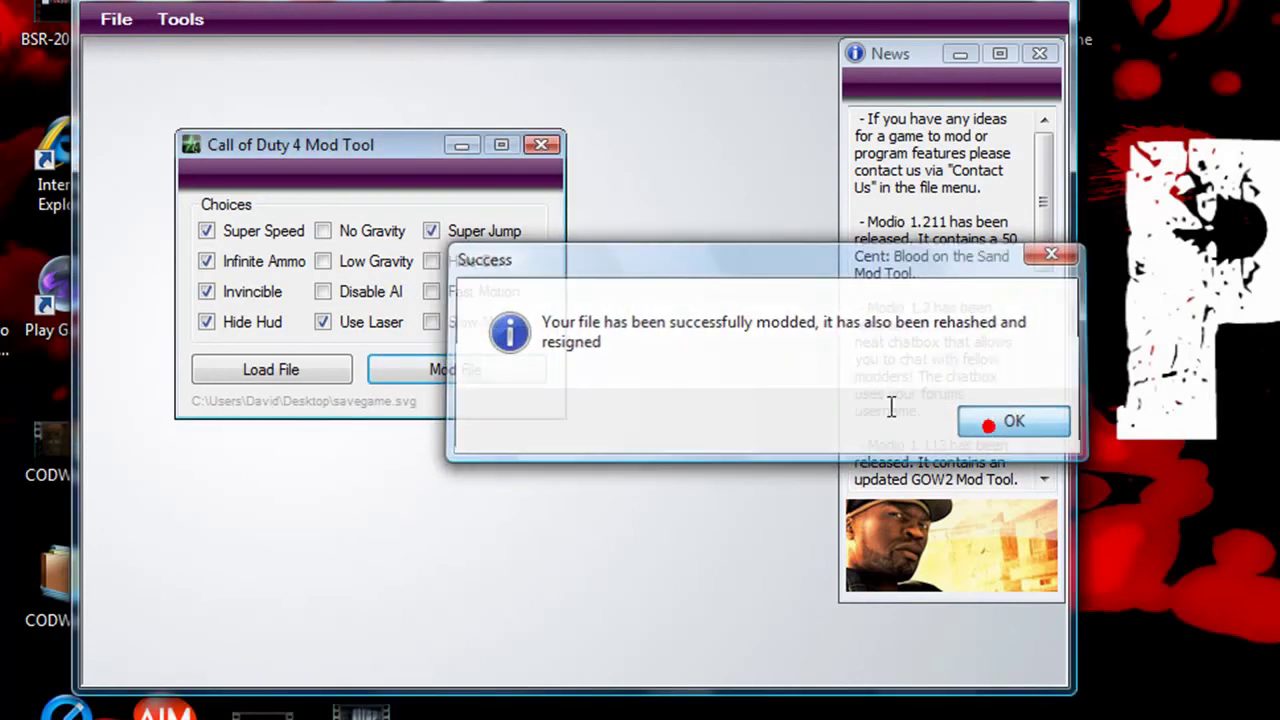
left_click(464, 147)
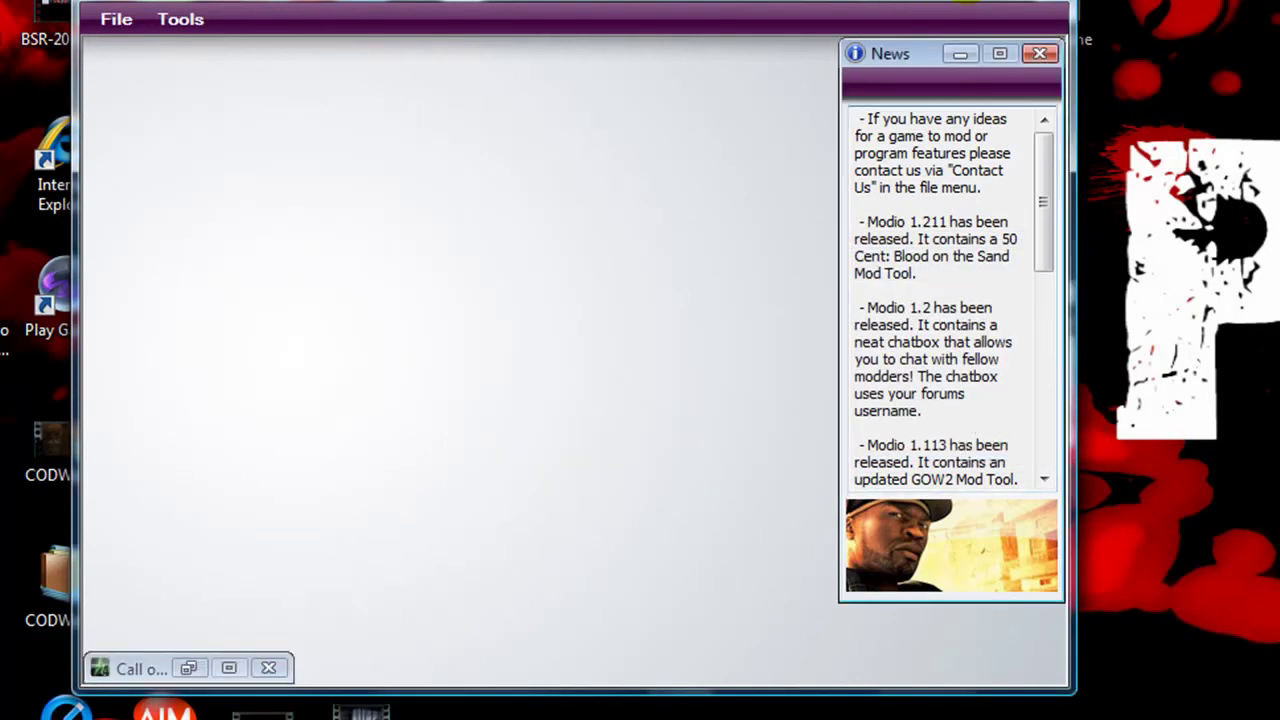
left_click(955, 4)
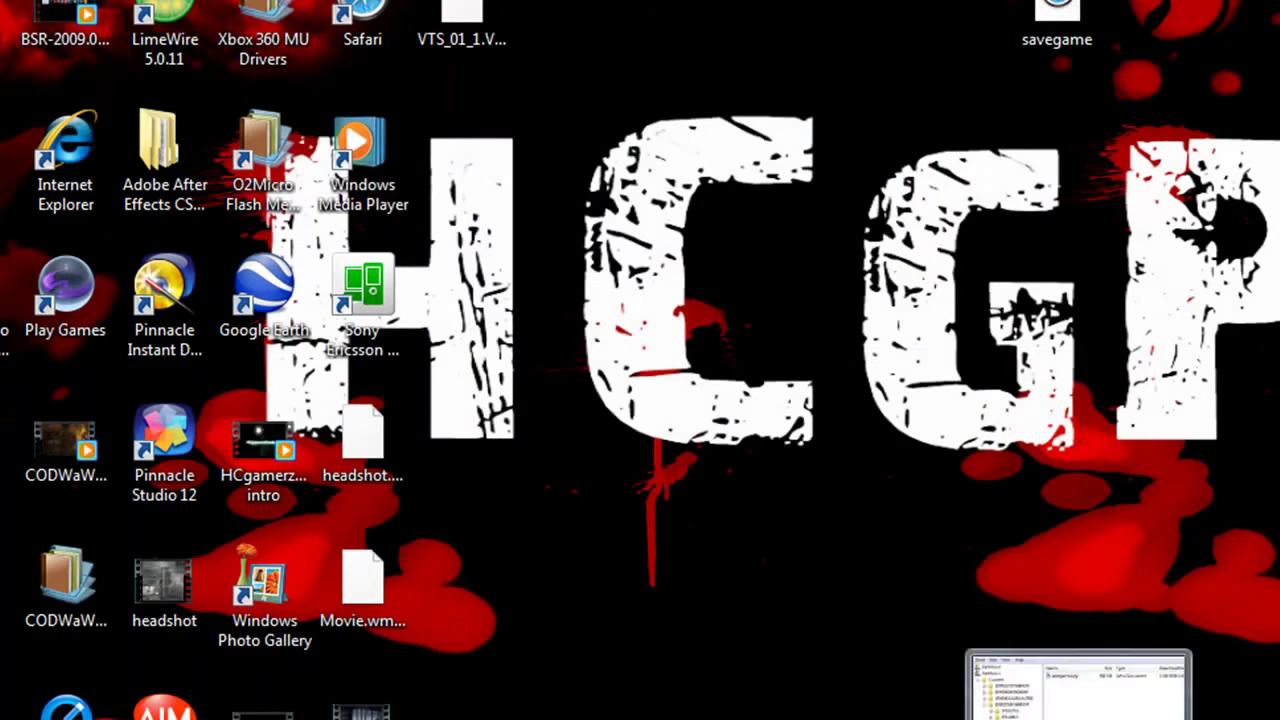
Restore Xplorer360 and drag the desktop savegame into folder 00000001, cancelling the overwrite.
left_click(1079, 690)
left_click(609, 319)
left_click(399, 118)
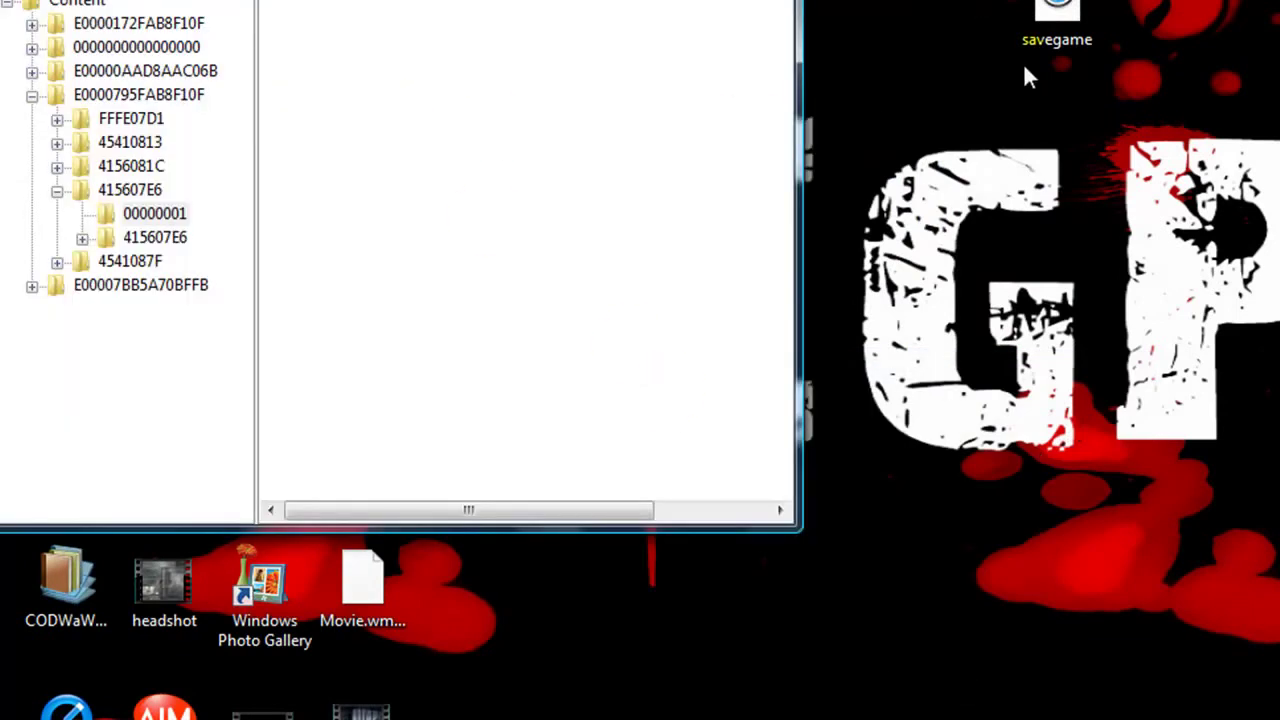
mouse_move(1057, 18)
left_mouse_down()
mouse_move(548, 118)
mouse_move(504, 96)
mouse_move(499, 68)
left_mouse_up()
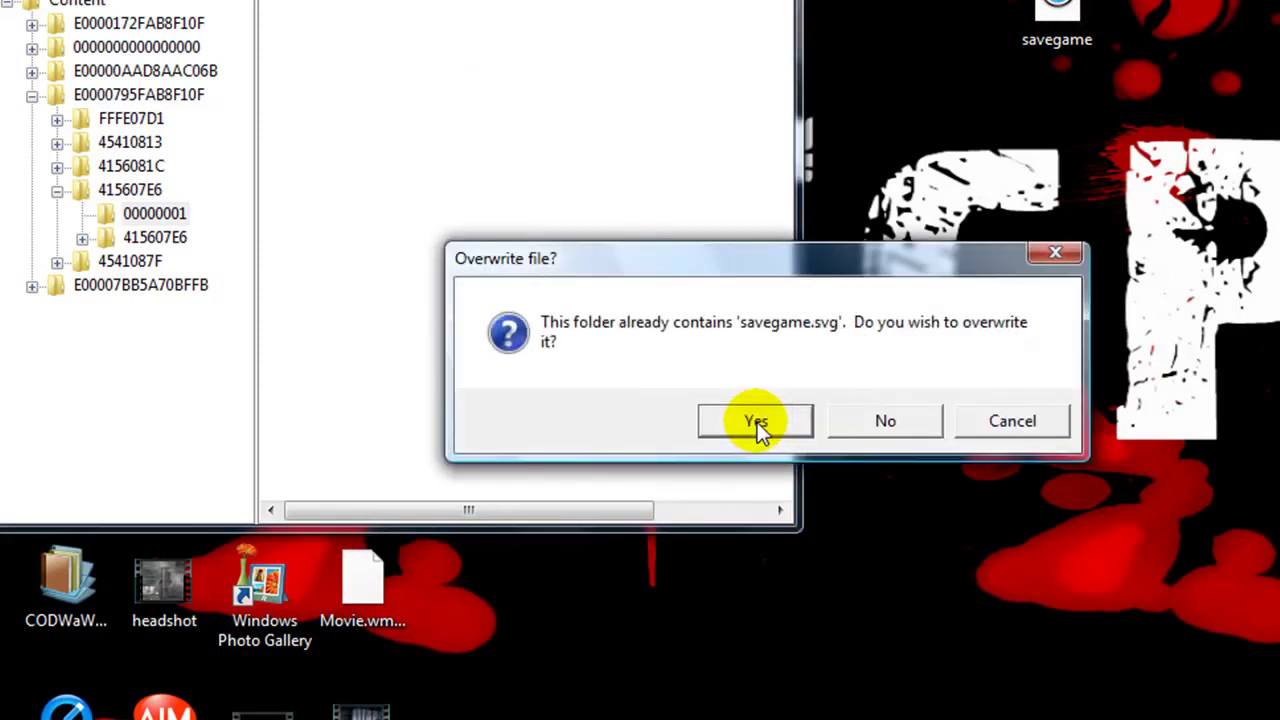
left_click(968, 422)
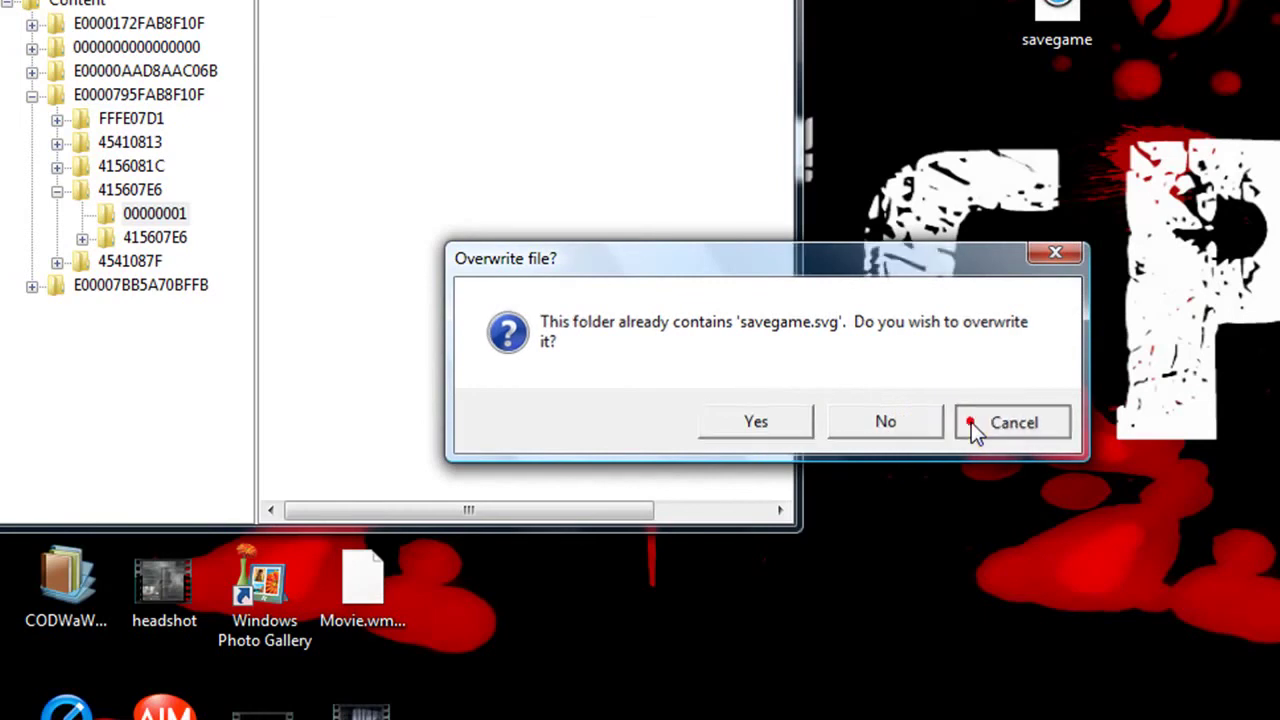
Drag the modded savegame into folder 00000001 again and confirm overwriting savegame.svg.
right_click(541, 172)
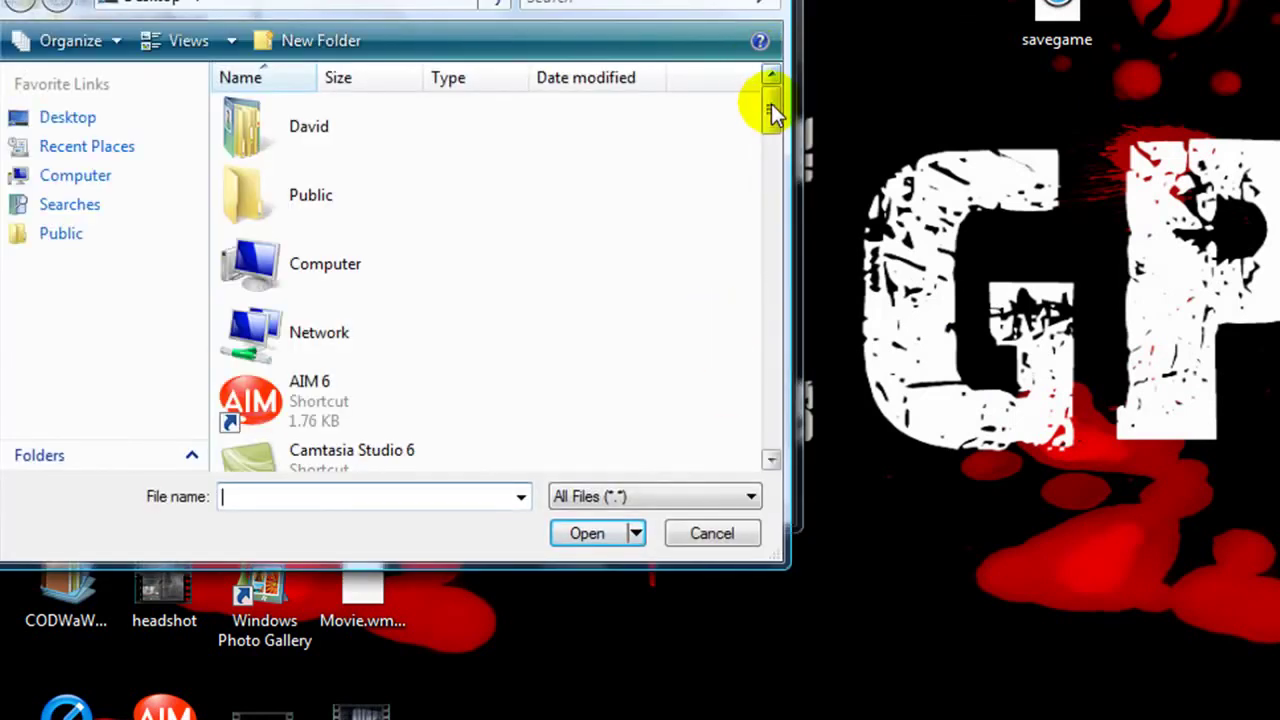
mouse_move(771, 109)
left_mouse_down()
mouse_move(758, 310)
mouse_move(757, 230)
left_mouse_up()
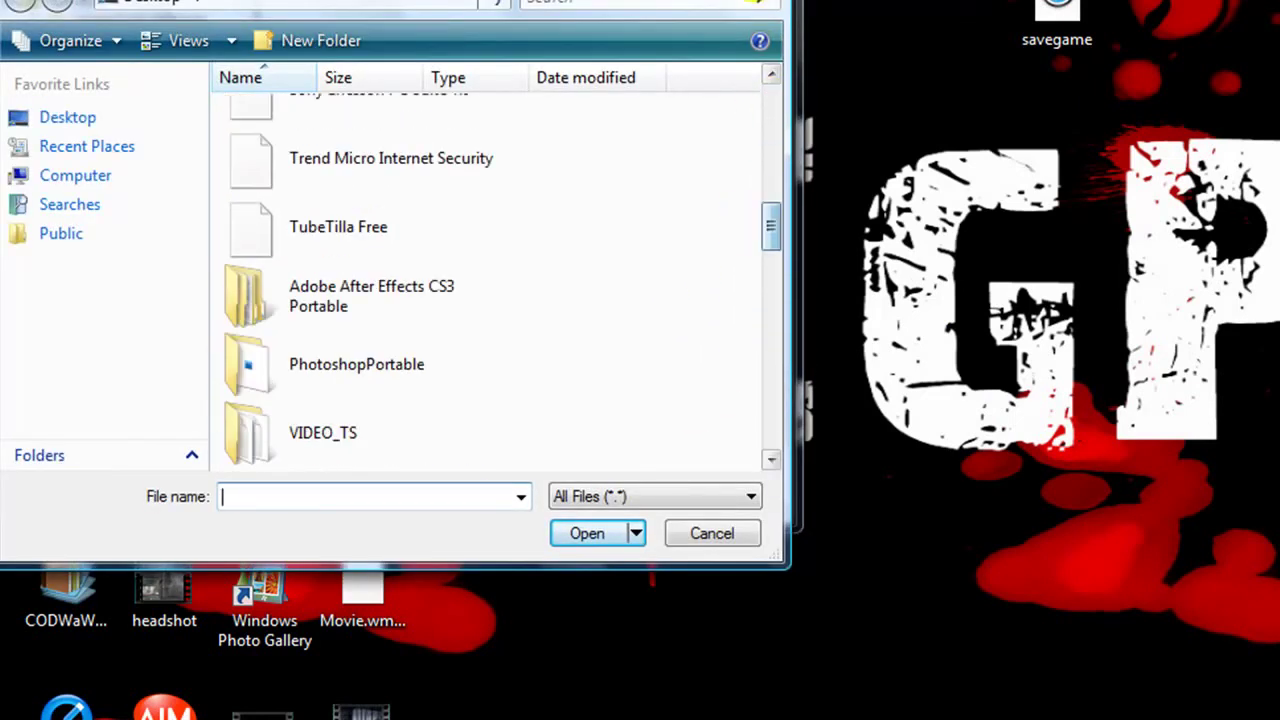
key("Escape")
left_click(1057, 15)
mouse_move(1057, 15)
left_mouse_down()
mouse_move(515, 160)
mouse_move(520, 170)
left_mouse_up()
left_click(757, 422)
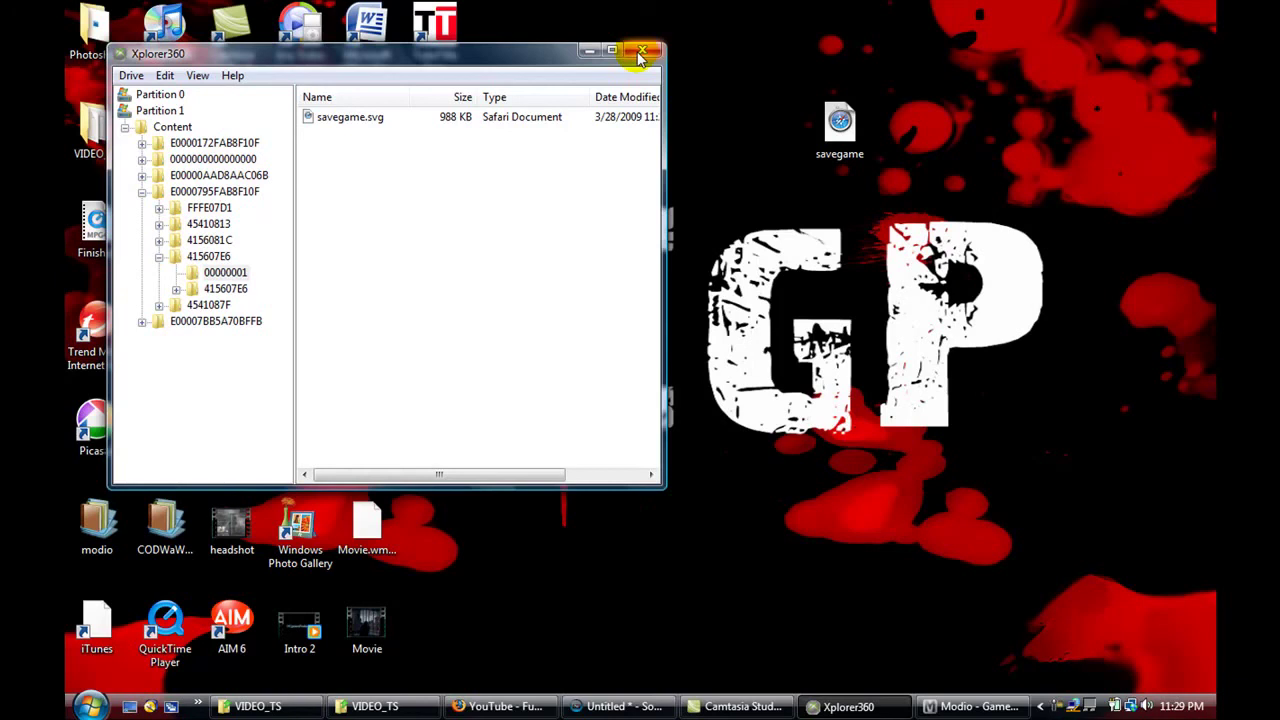
Close Xplorer360, leaving the Windows desktop showing.
left_click(641, 52)
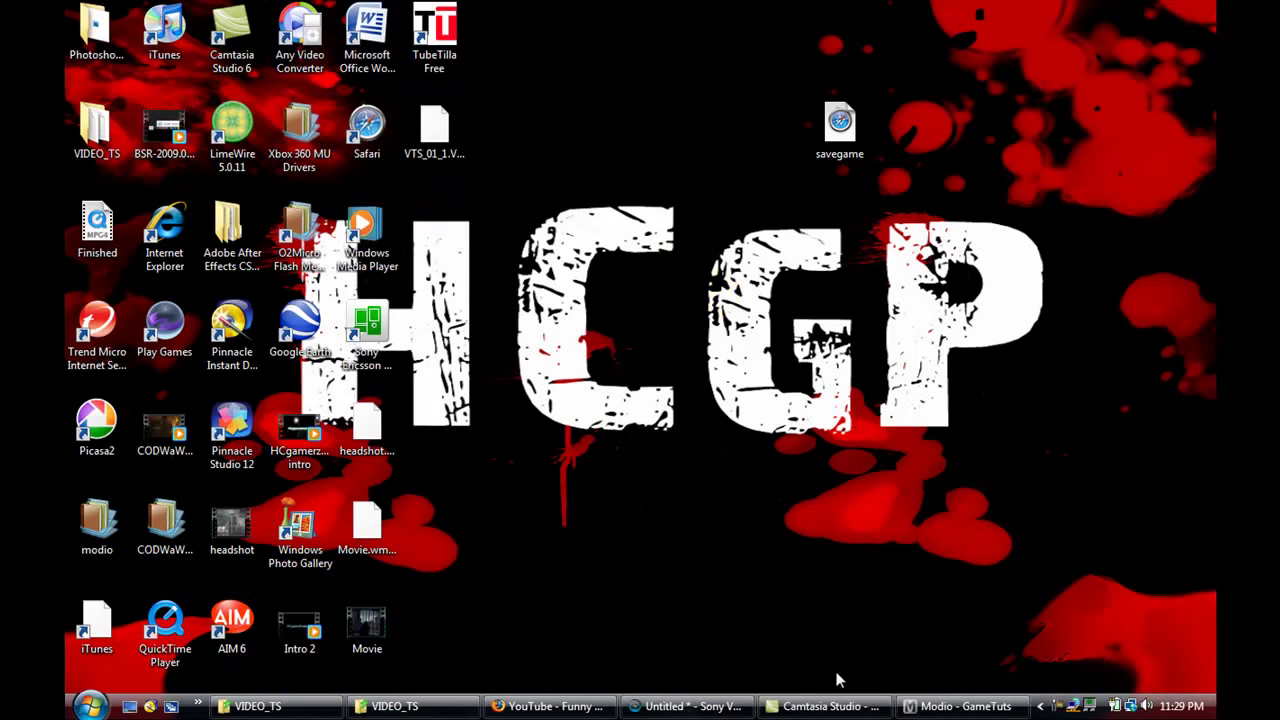
mouse_move(905, 708)
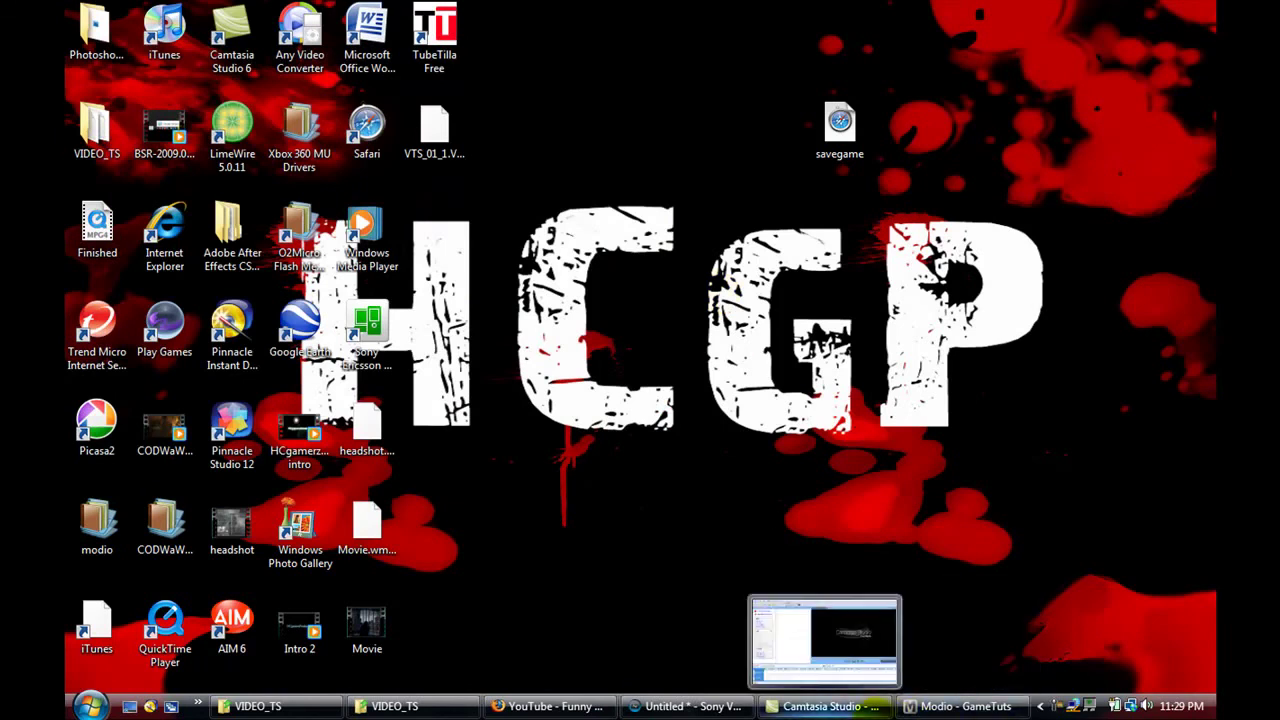